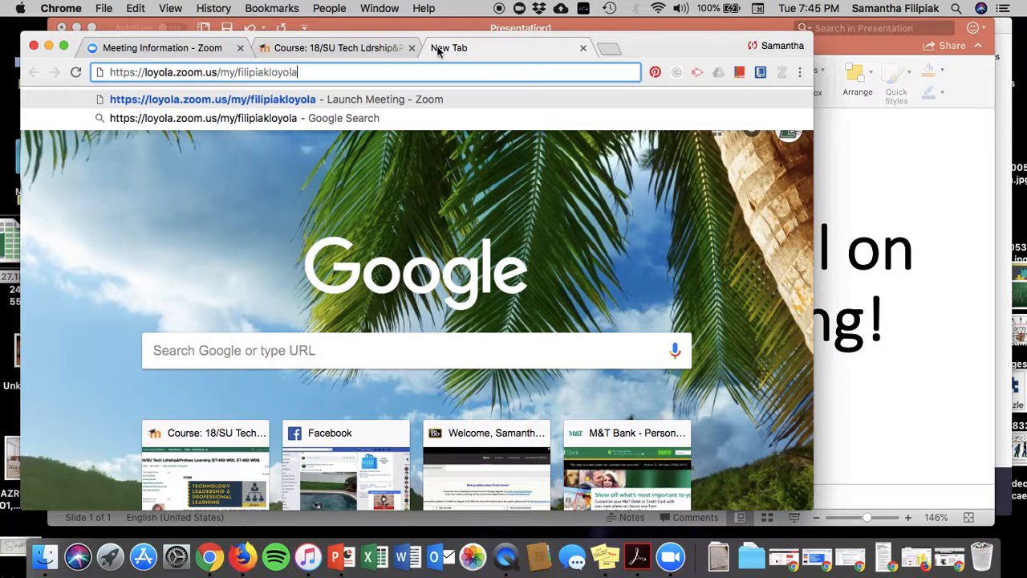
- Load the personal meeting room link, launch it in the Zoom app, and place the meeting window beside the Zoom home window
{"action": "key", "text": "Return"}
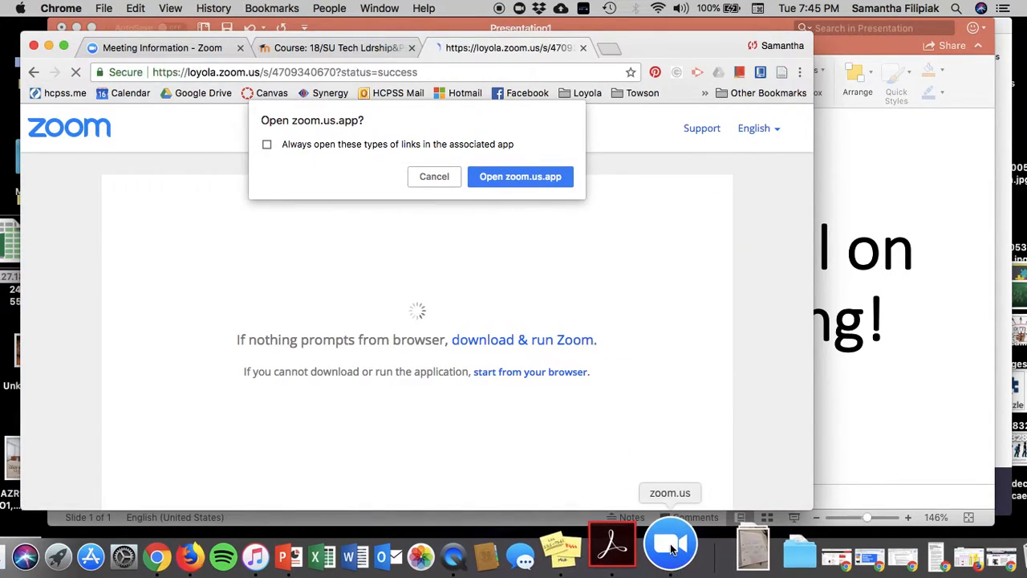
{"action": "left_click", "coordinate": [530, 179]}
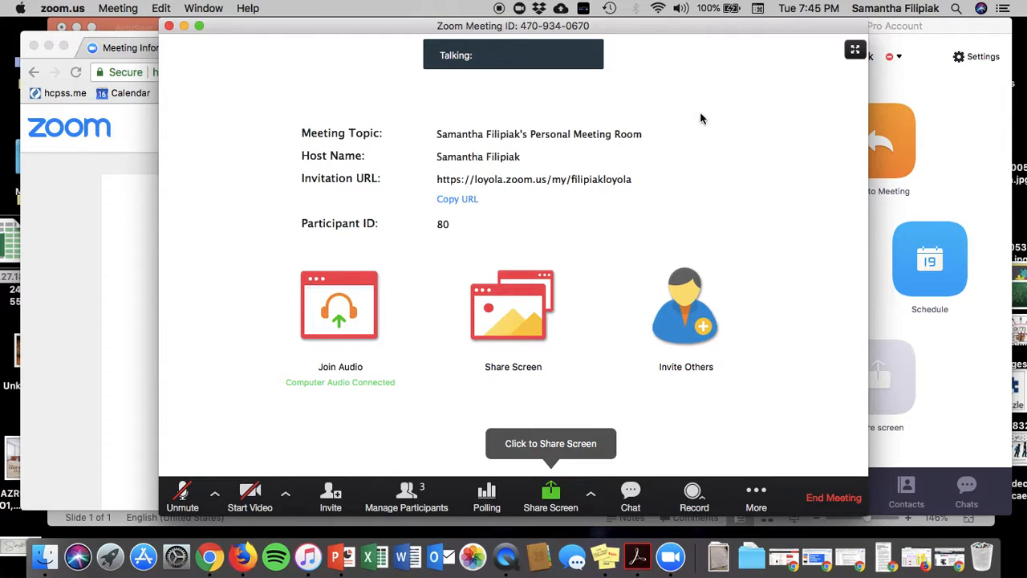
{"action": "left_click", "coordinate": [942, 35]}
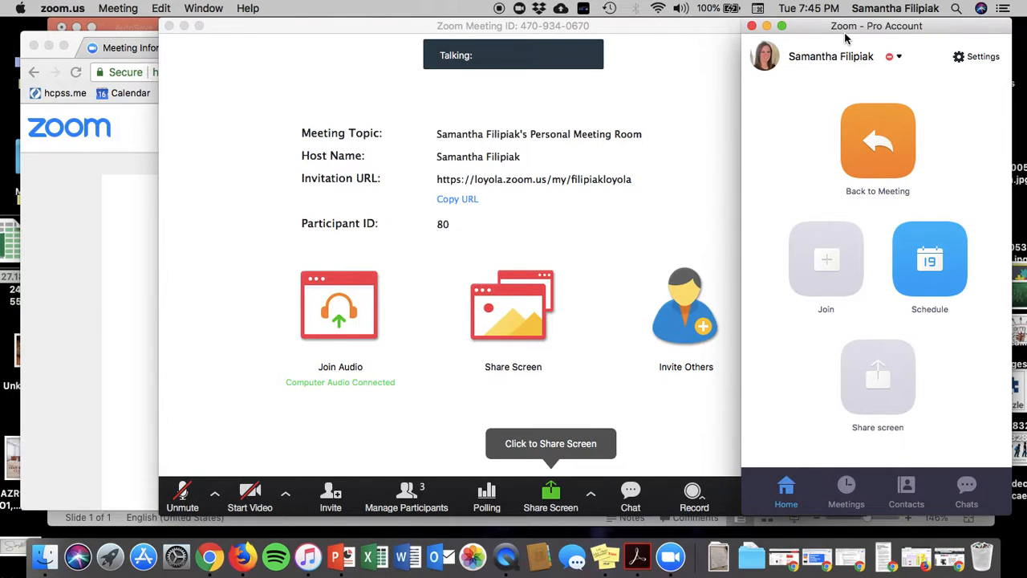
{"action": "left_click_drag", "start_coordinate": [707, 28], "coordinate": [574, 26]}
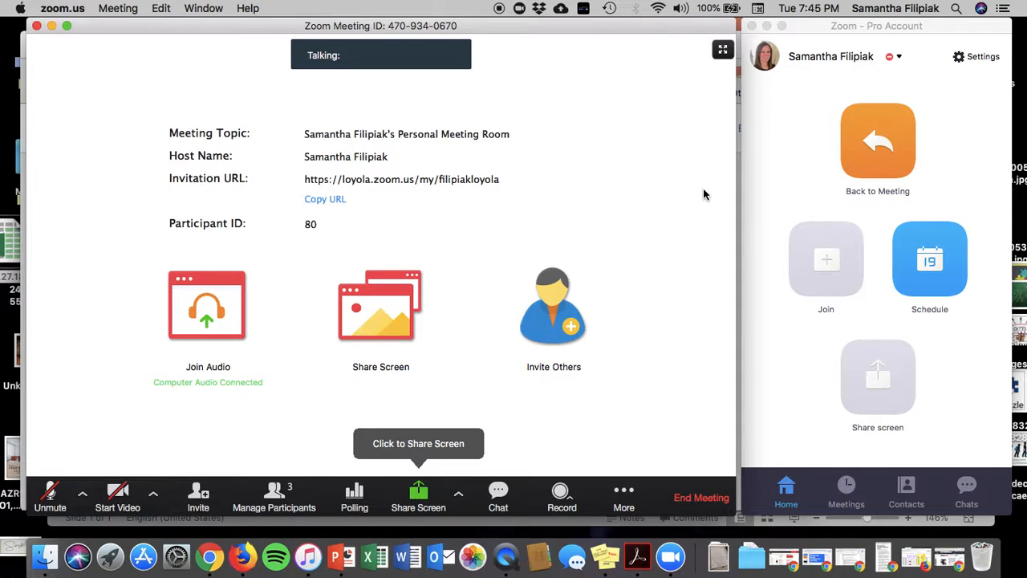
- Show the meeting's participants list to see who has joined, then hide it again
{"action": "left_click", "coordinate": [312, 493]}
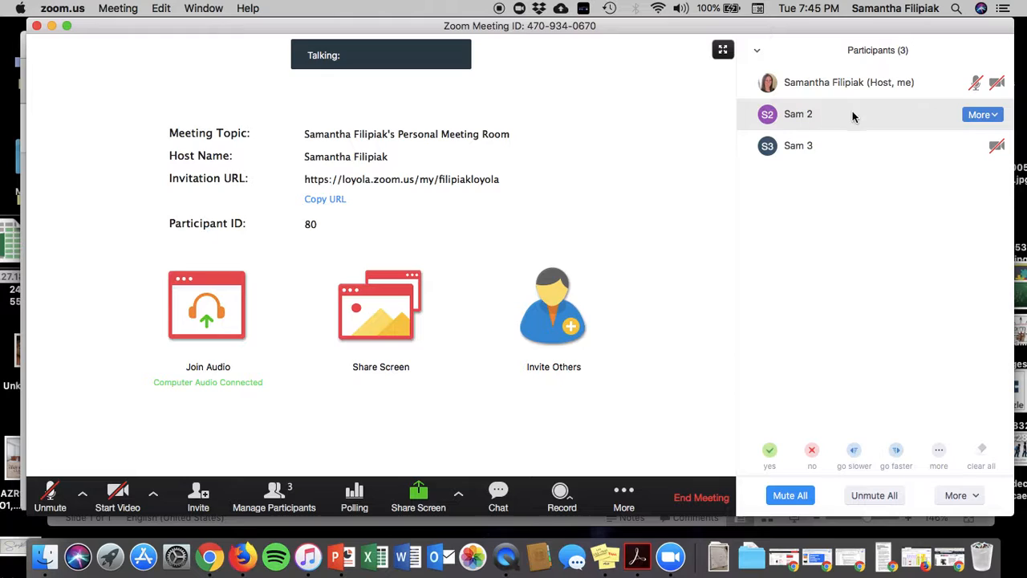
{"action": "left_click", "coordinate": [757, 51]}
{"action": "left_click", "coordinate": [758, 51]}
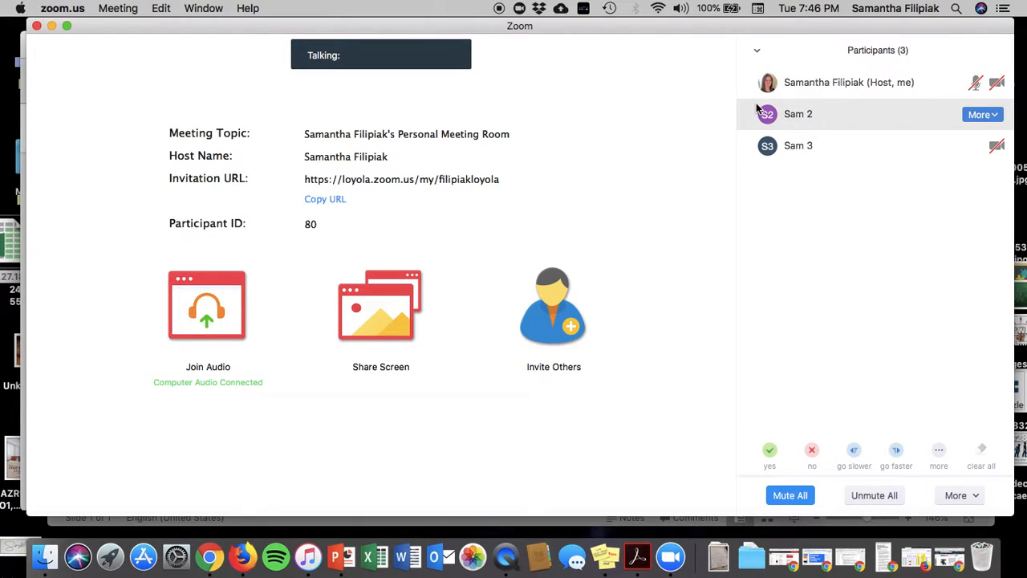
{"action": "mouse_move", "coordinate": [413, 427]}
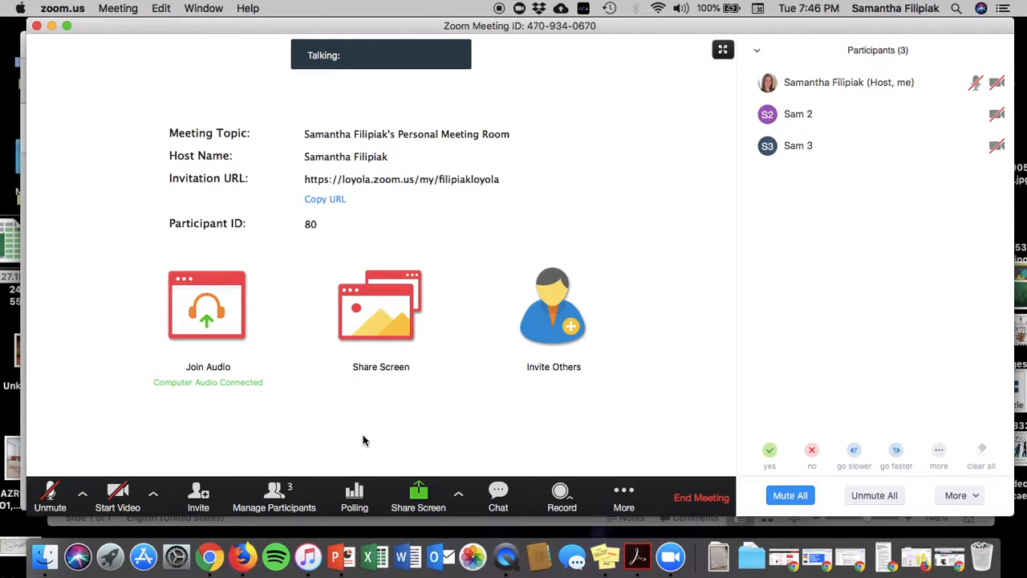
{"action": "left_click", "coordinate": [273, 494]}
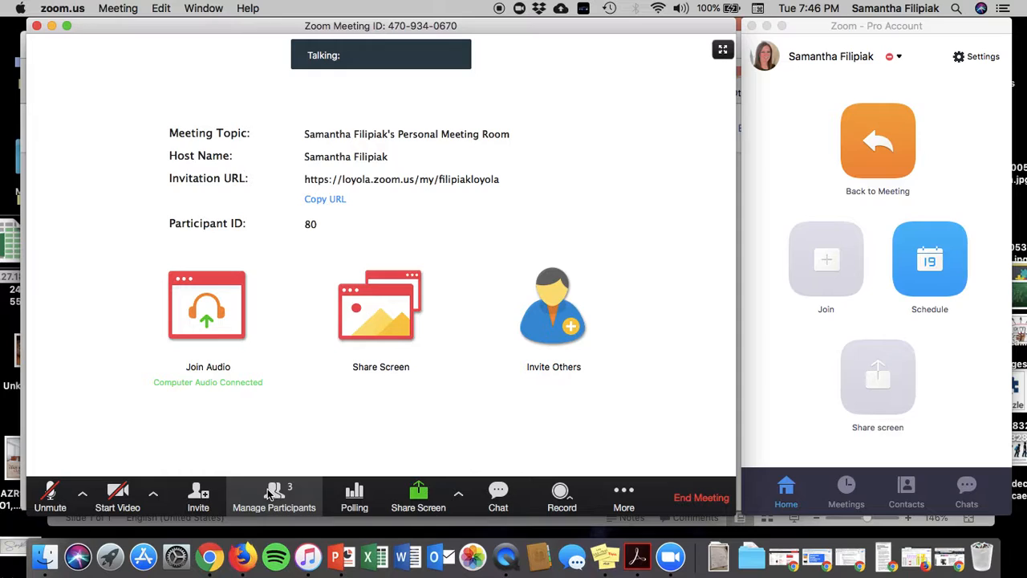
- Minimize the Zoom home window and bring the meeting window to the front
{"action": "left_click", "coordinate": [931, 29]}
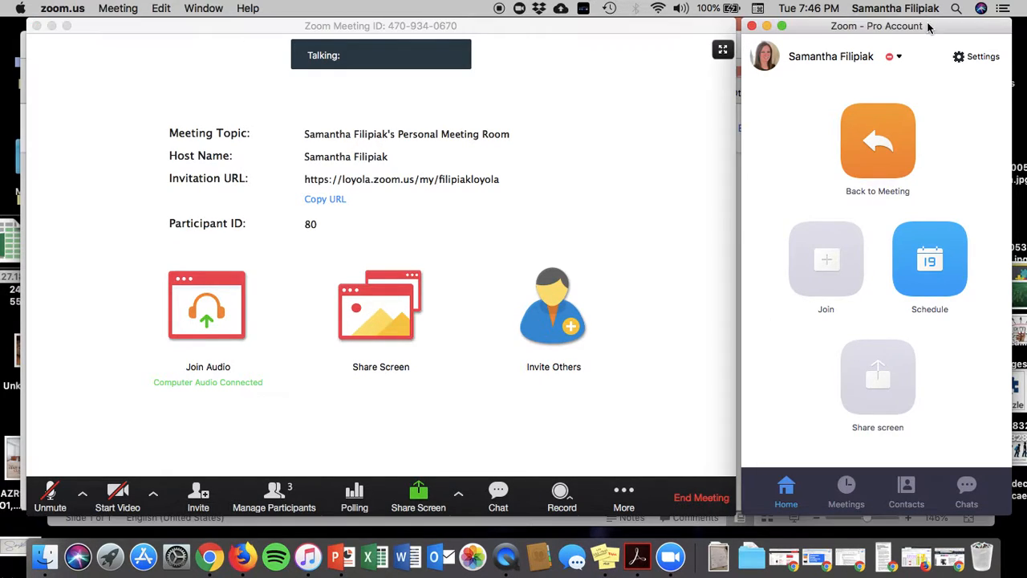
{"action": "left_click", "coordinate": [722, 52]}
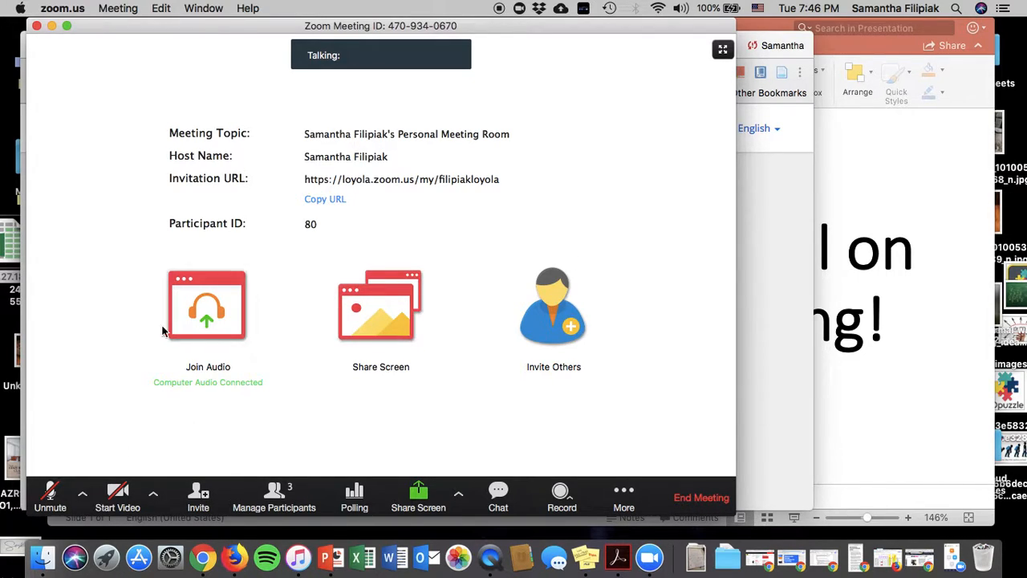
- Review the meeting's microphone and speaker choices, then briefly start and stop the camera video
{"action": "left_click", "coordinate": [82, 494]}
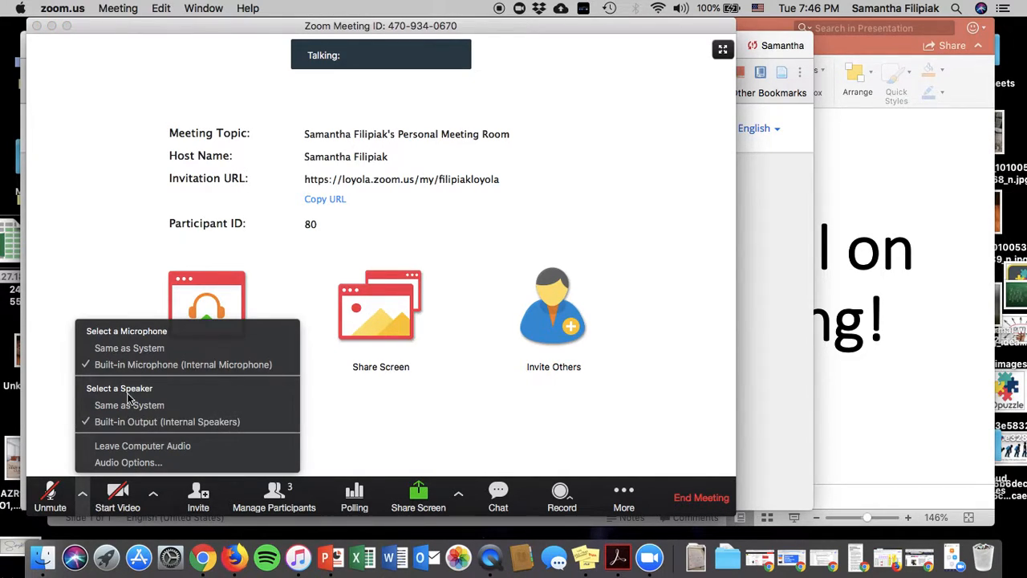
{"action": "left_click", "coordinate": [35, 411]}
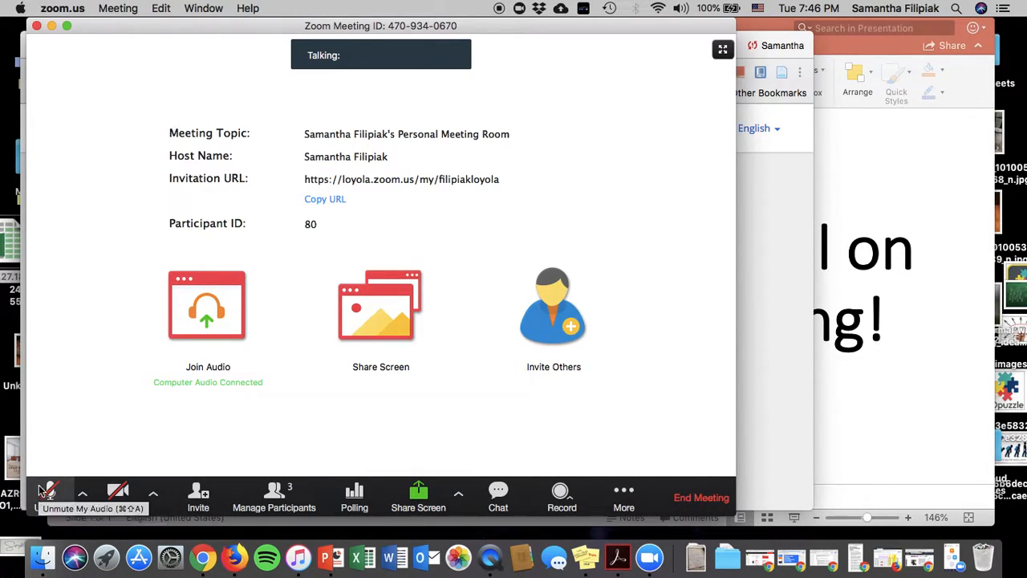
{"action": "left_click", "coordinate": [118, 496]}
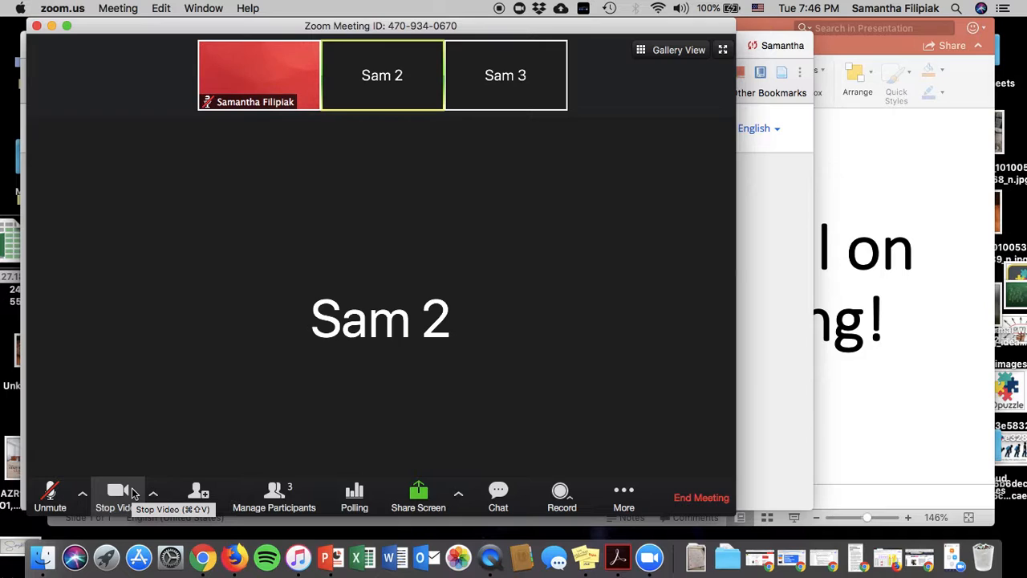
{"action": "left_click", "coordinate": [134, 493]}
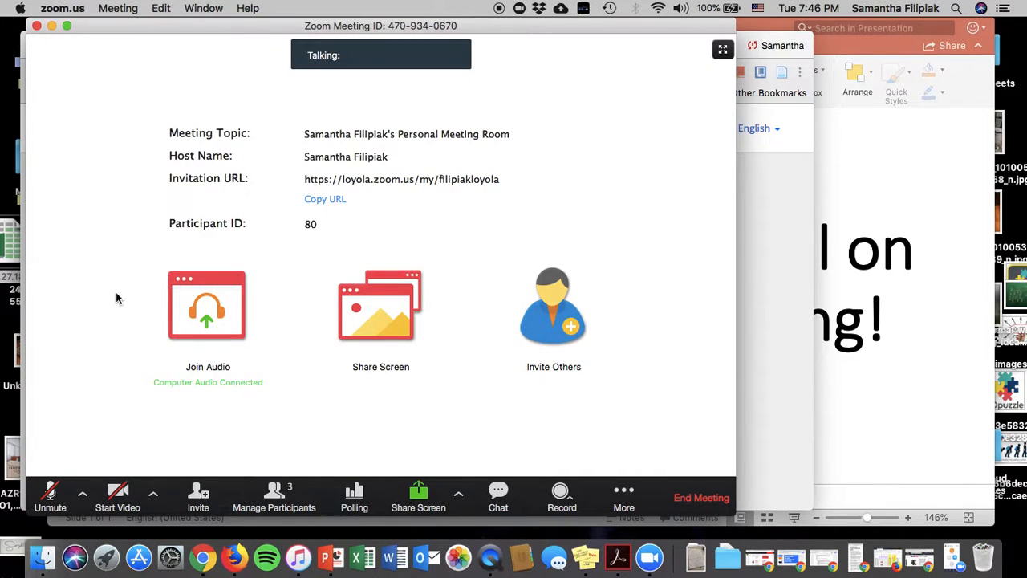
- Show the participants list and review the host's management options for the first guest
{"action": "left_click", "coordinate": [302, 493]}
{"action": "mouse_move", "coordinate": [939, 94]}
{"action": "left_click", "coordinate": [985, 118]}
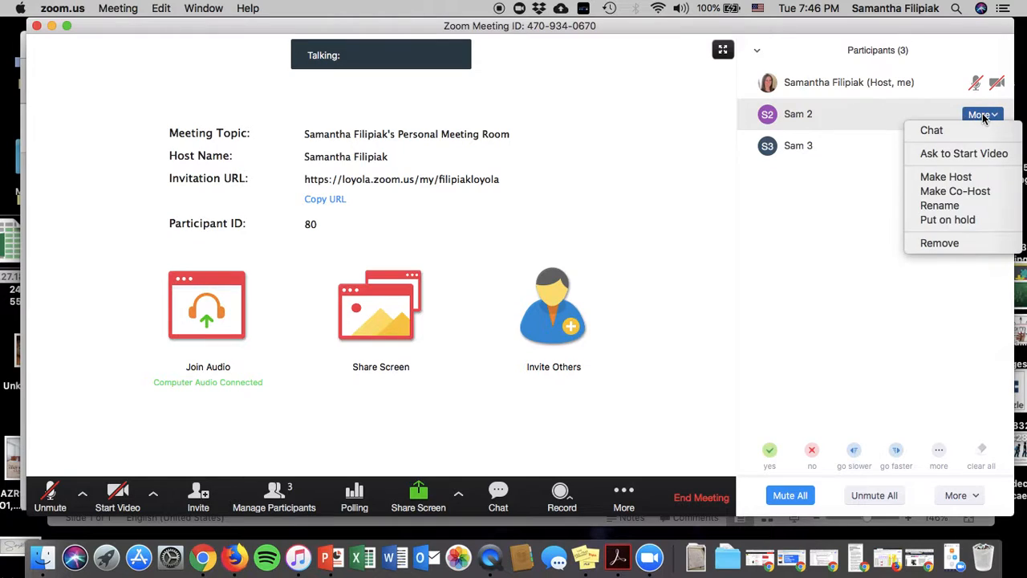
{"action": "left_click", "coordinate": [599, 230]}
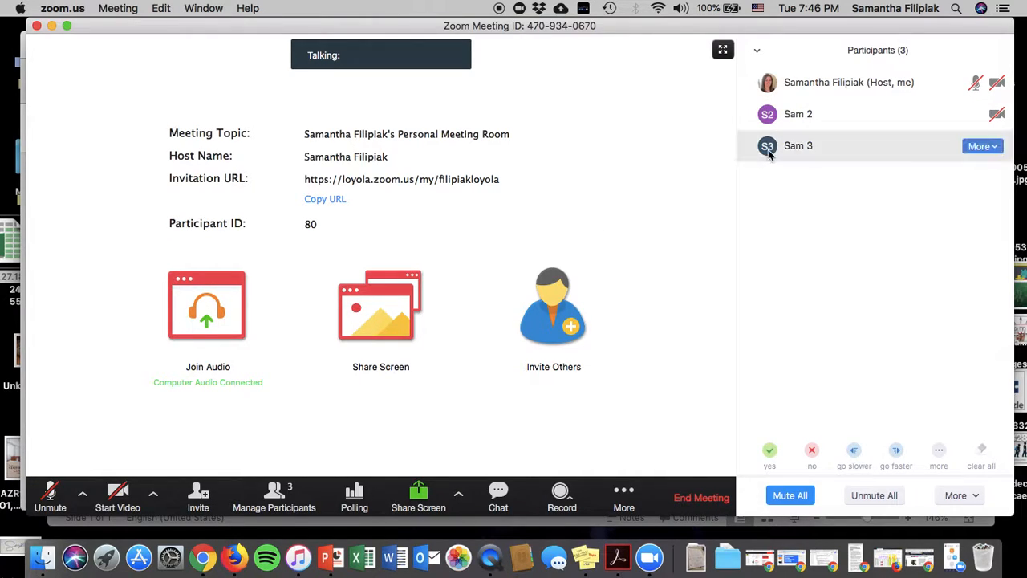
- Open a private chat with the last participant in the list
{"action": "mouse_move", "coordinate": [911, 132]}
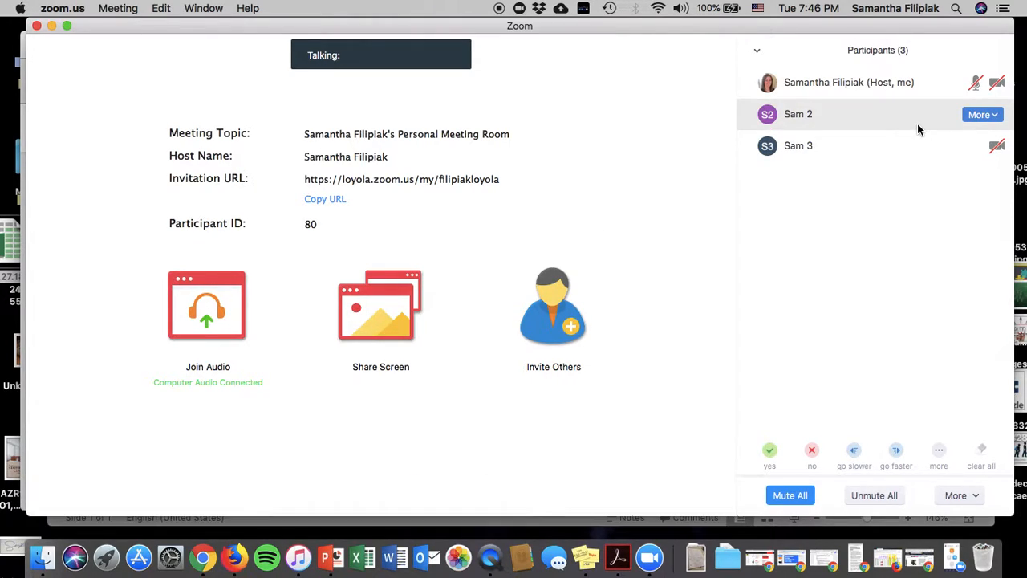
{"action": "mouse_move", "coordinate": [950, 120]}
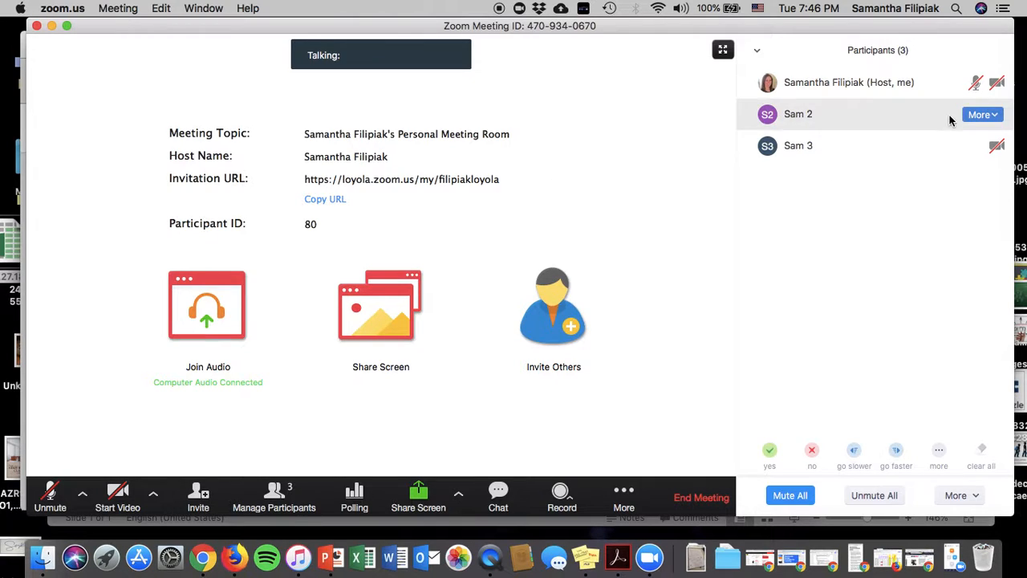
{"action": "mouse_move", "coordinate": [987, 151]}
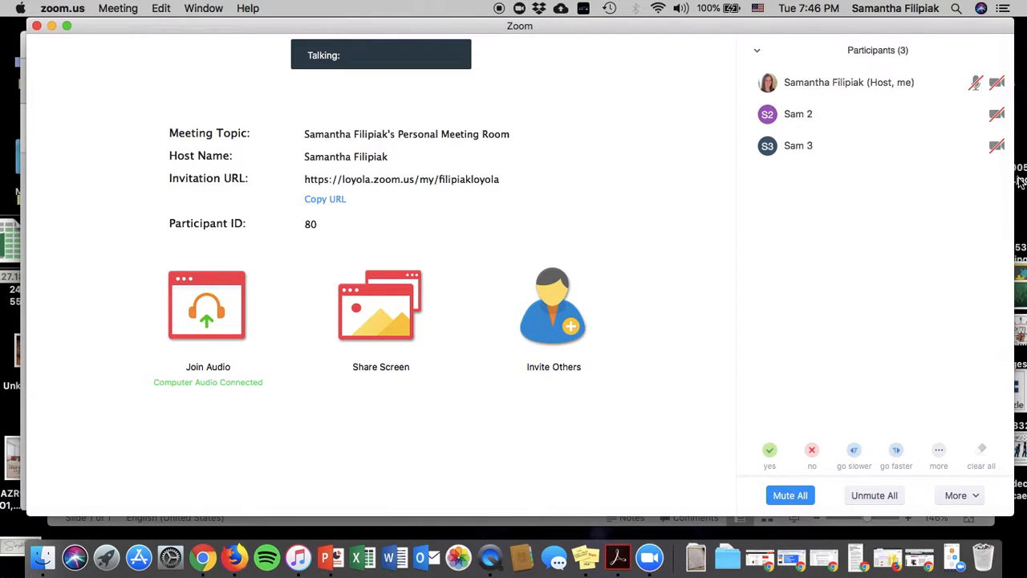
{"action": "left_click", "coordinate": [987, 147]}
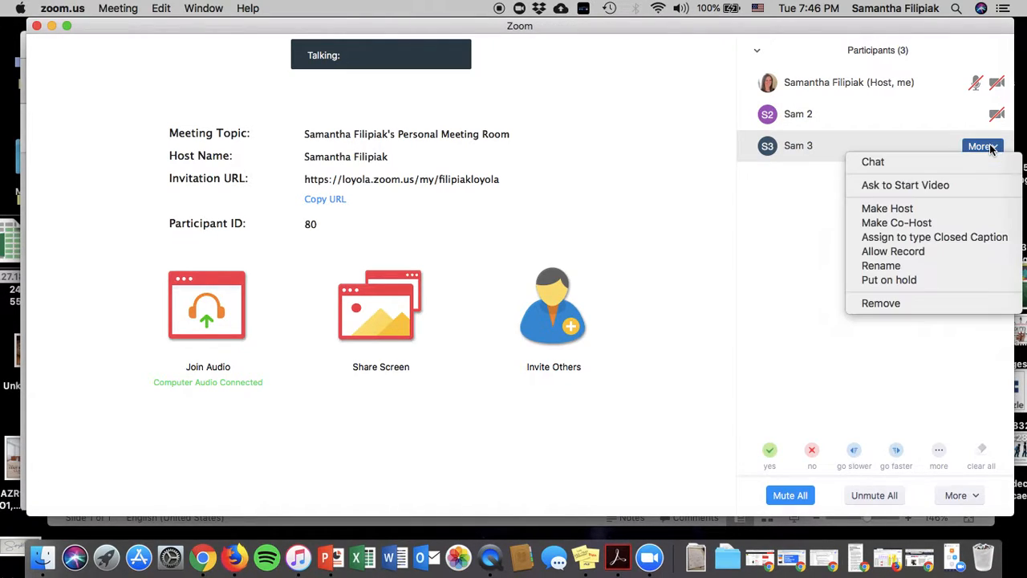
{"action": "left_click", "coordinate": [934, 165]}
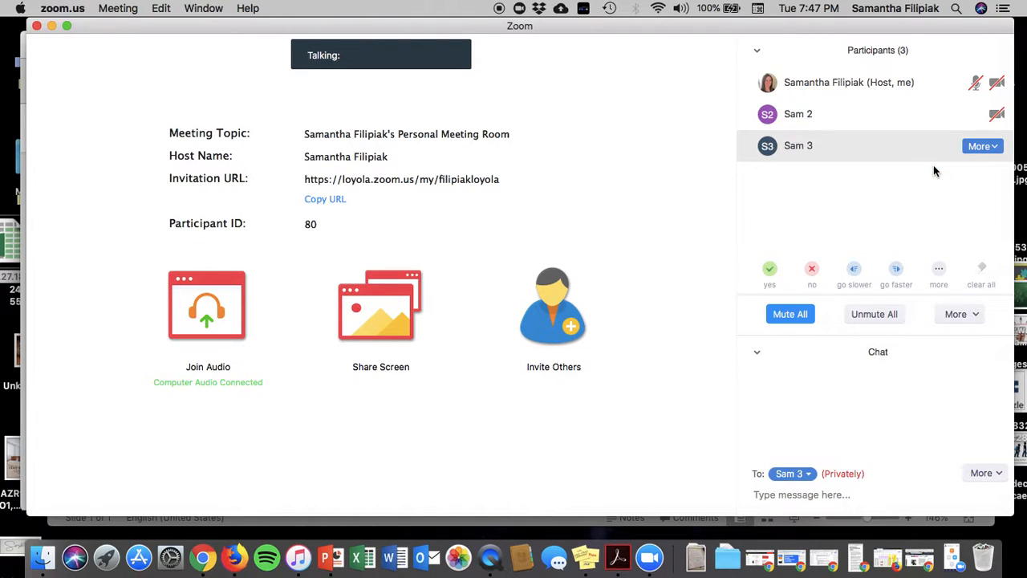
- Make the last participant in the list the meeting host, then reclaim the host role
{"action": "left_click", "coordinate": [979, 147]}
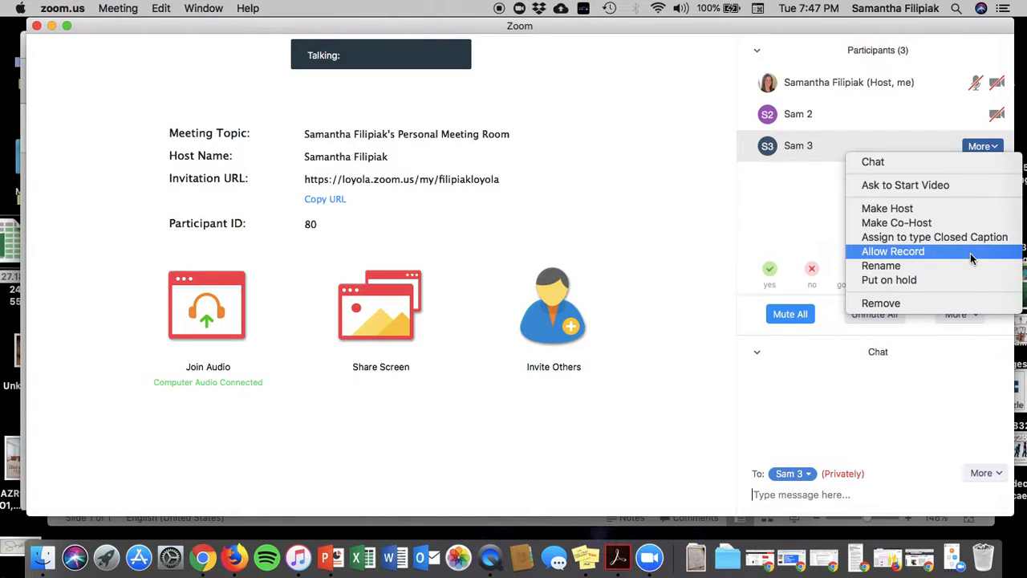
{"action": "left_click", "coordinate": [920, 211]}
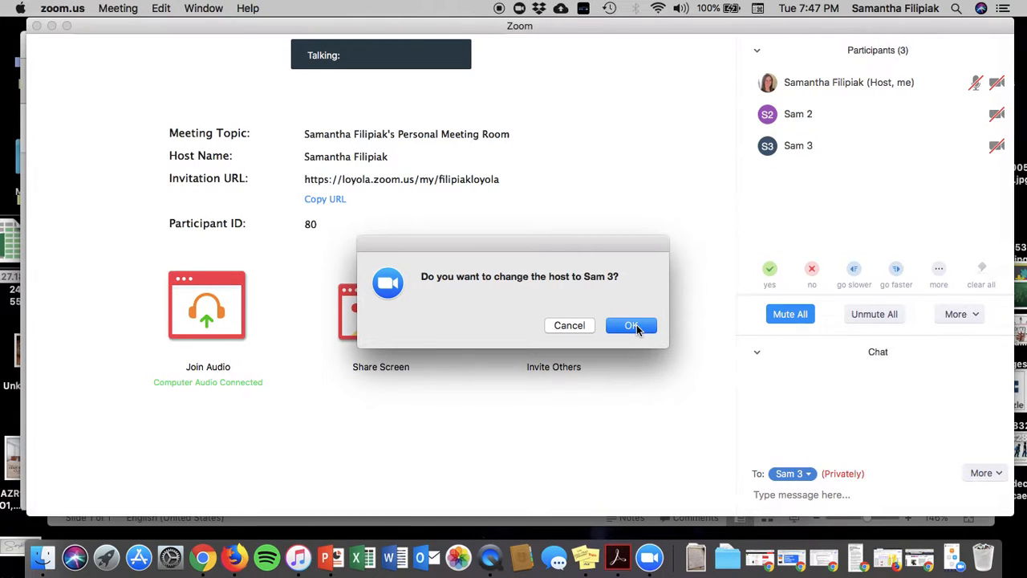
{"action": "left_click", "coordinate": [634, 325]}
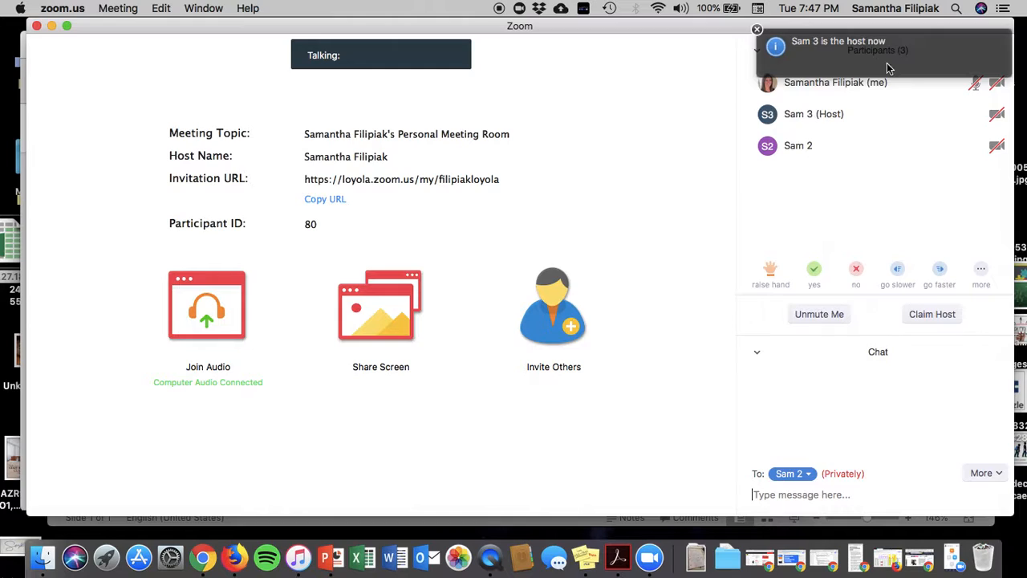
{"action": "mouse_move", "coordinate": [932, 83]}
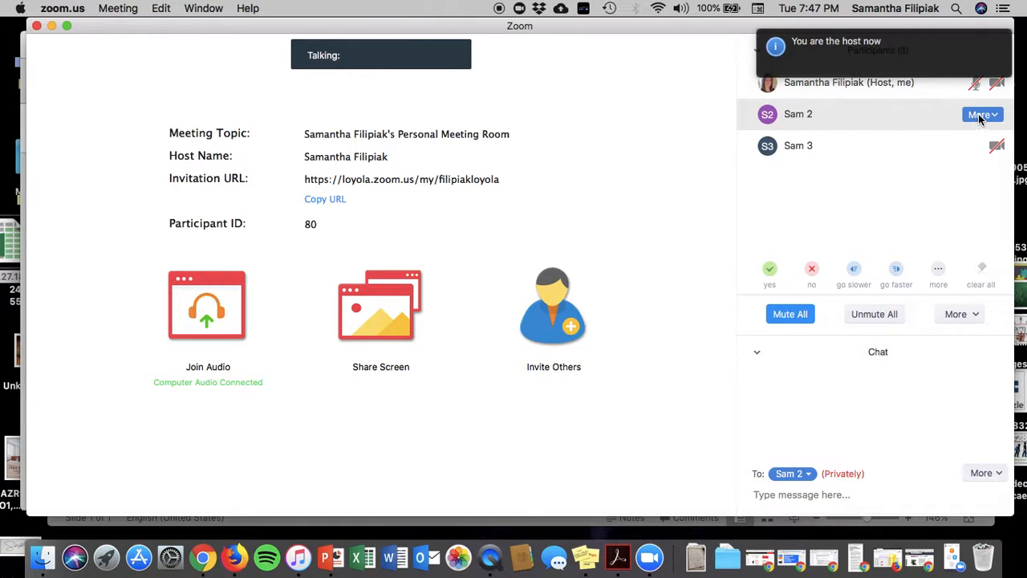
- Review the host's management options for the last participant in the list without choosing any
{"action": "left_click", "coordinate": [983, 147]}
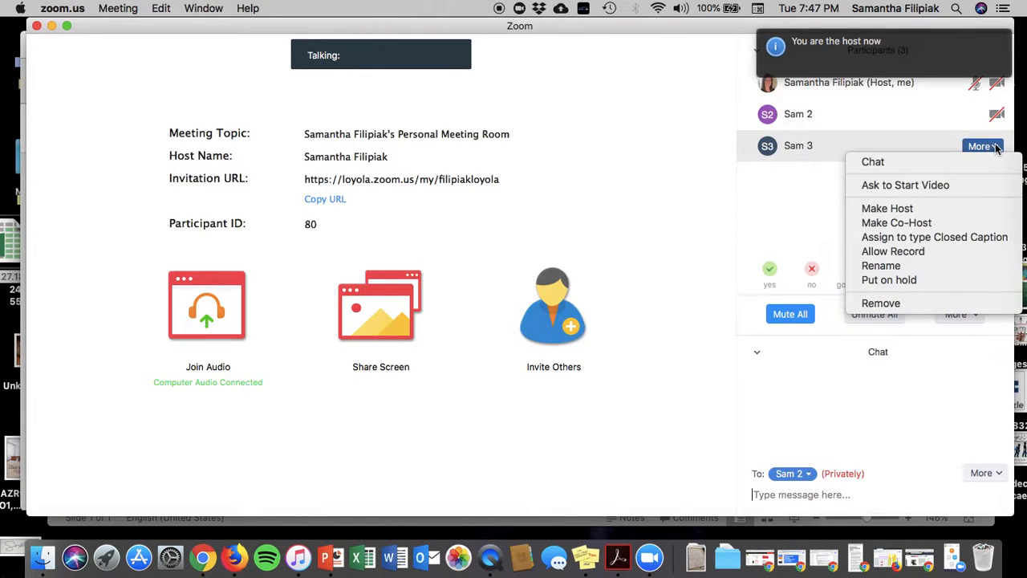
{"action": "left_click", "coordinate": [995, 146]}
{"action": "left_click", "coordinate": [995, 146]}
{"action": "left_click", "coordinate": [819, 413]}
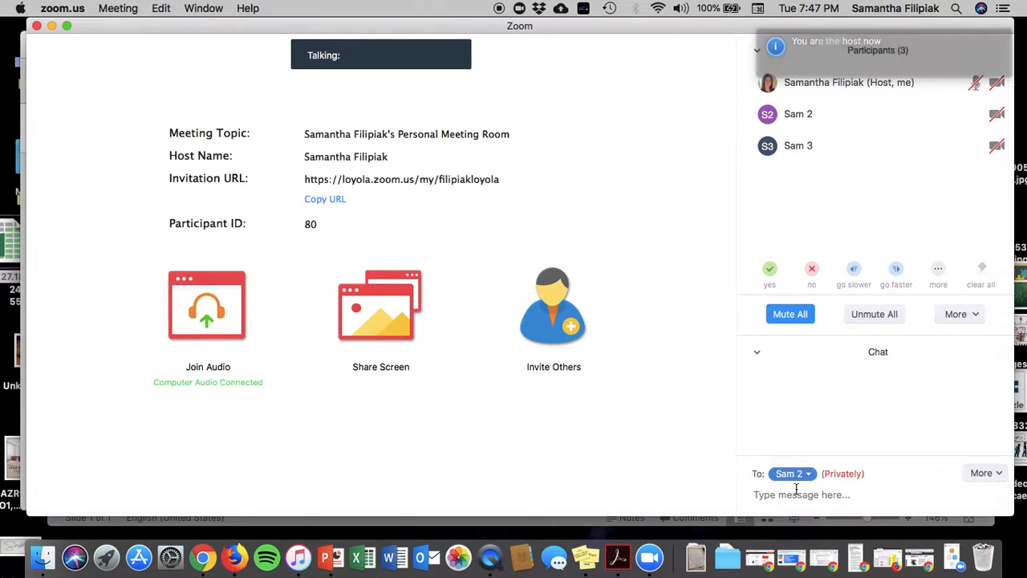
- Switch the chat recipient to Everyone, then to a private chat with the last participant in the list
{"action": "left_click", "coordinate": [810, 475]}
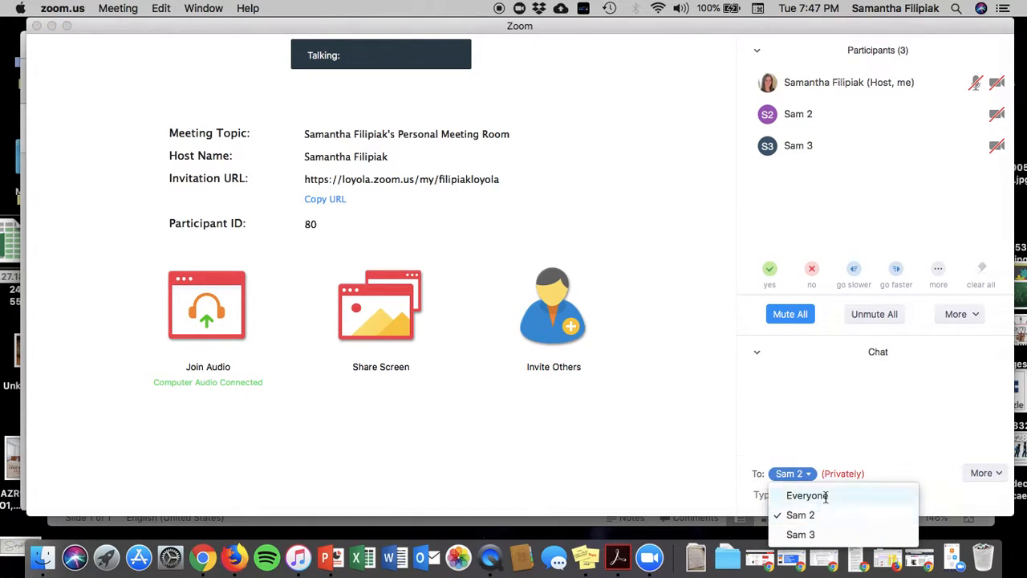
{"action": "left_click", "coordinate": [817, 498]}
{"action": "left_click", "coordinate": [807, 477]}
{"action": "left_click", "coordinate": [801, 534]}
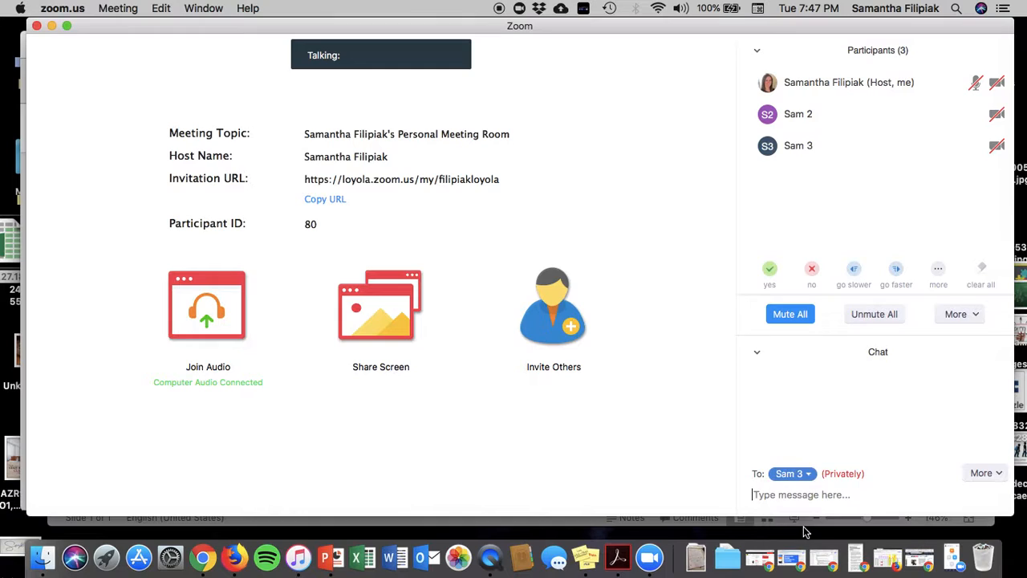
{"action": "left_click", "coordinate": [791, 473]}
{"action": "left_click", "coordinate": [399, 414]}
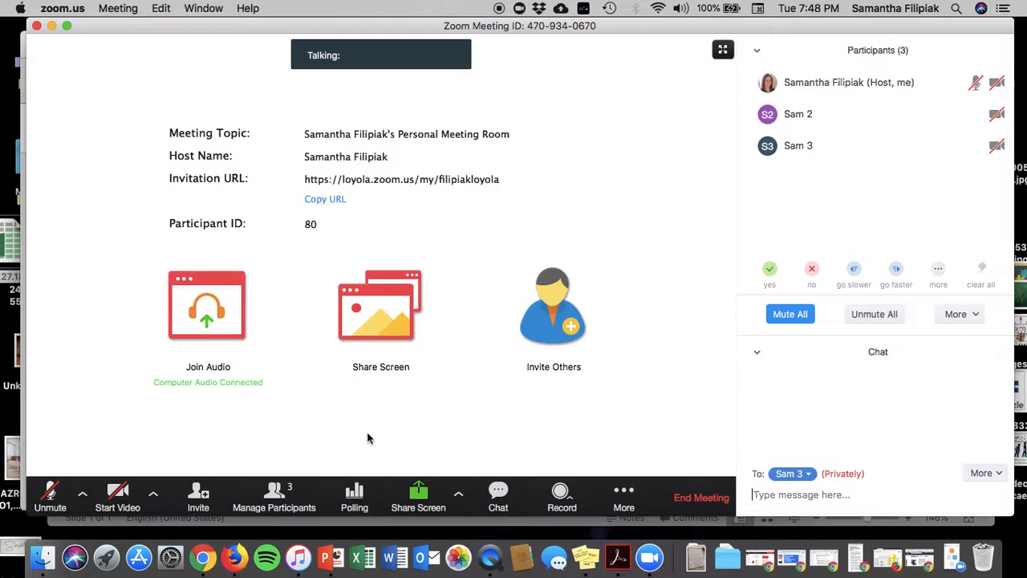
- Open the meeting's polls and select "Poll 2: This is another poll"
{"action": "left_click", "coordinate": [355, 497]}
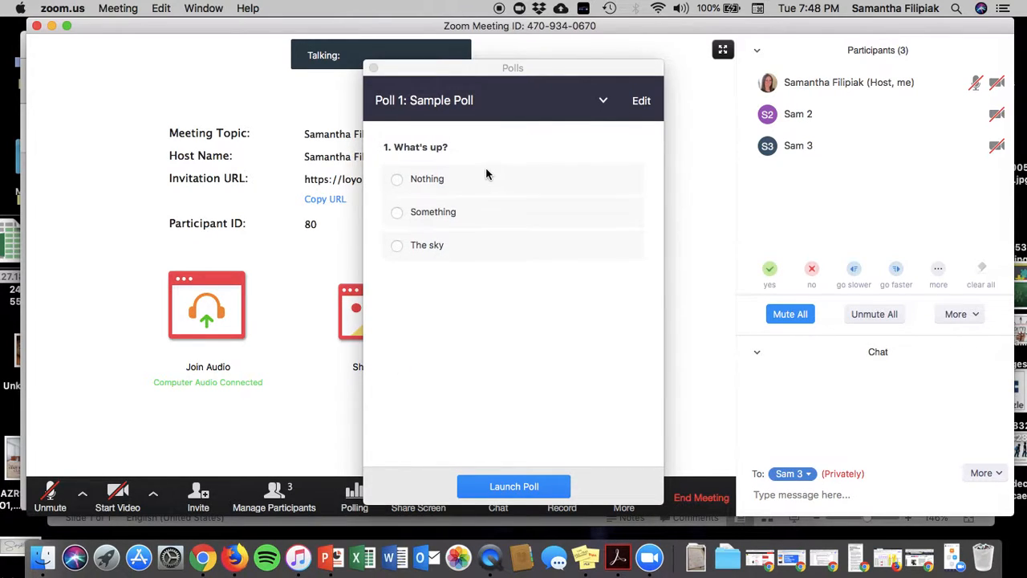
{"action": "left_click", "coordinate": [535, 92]}
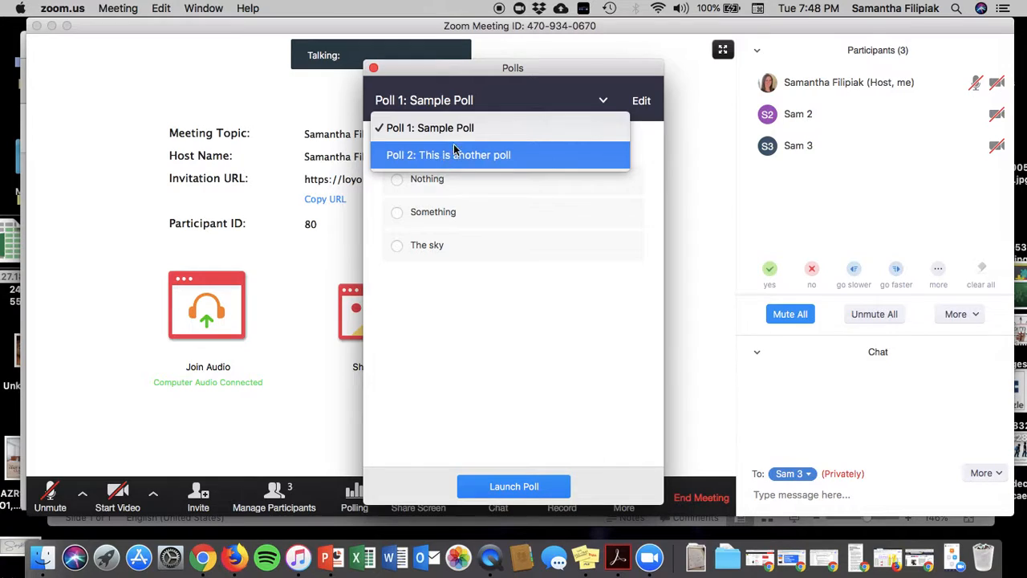
{"action": "left_click", "coordinate": [511, 97]}
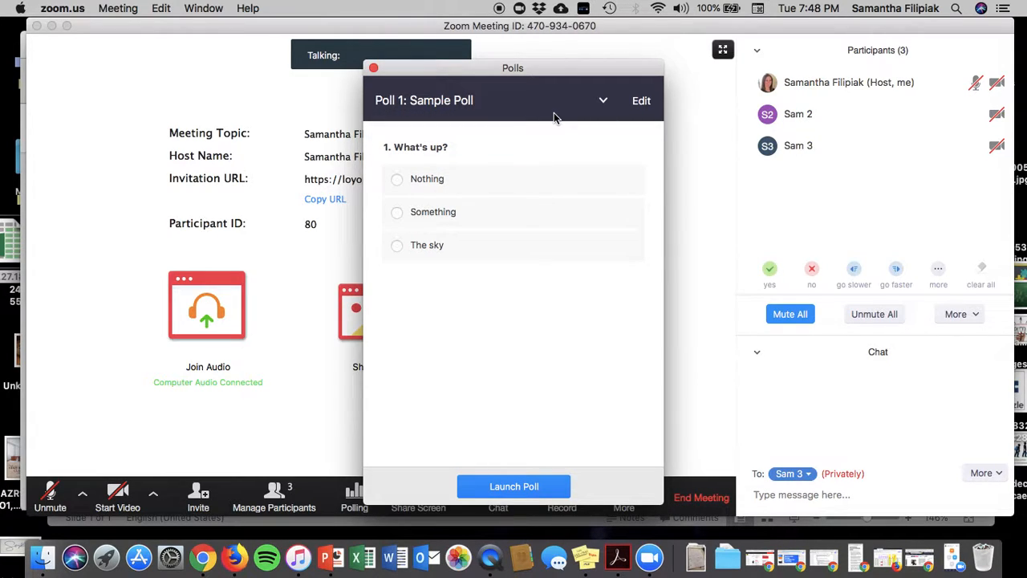
{"action": "left_click", "coordinate": [467, 100]}
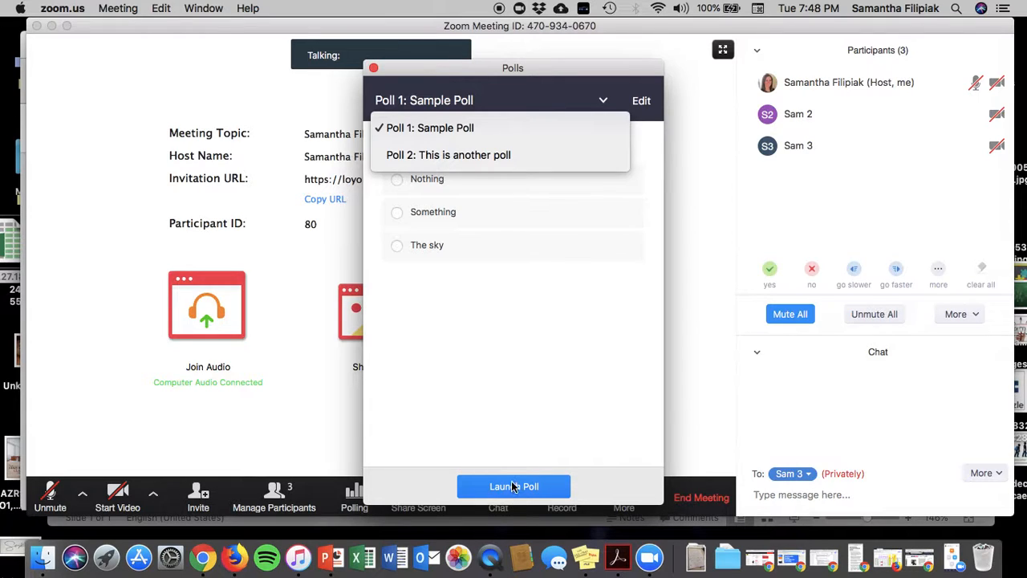
{"action": "left_click", "coordinate": [426, 155]}
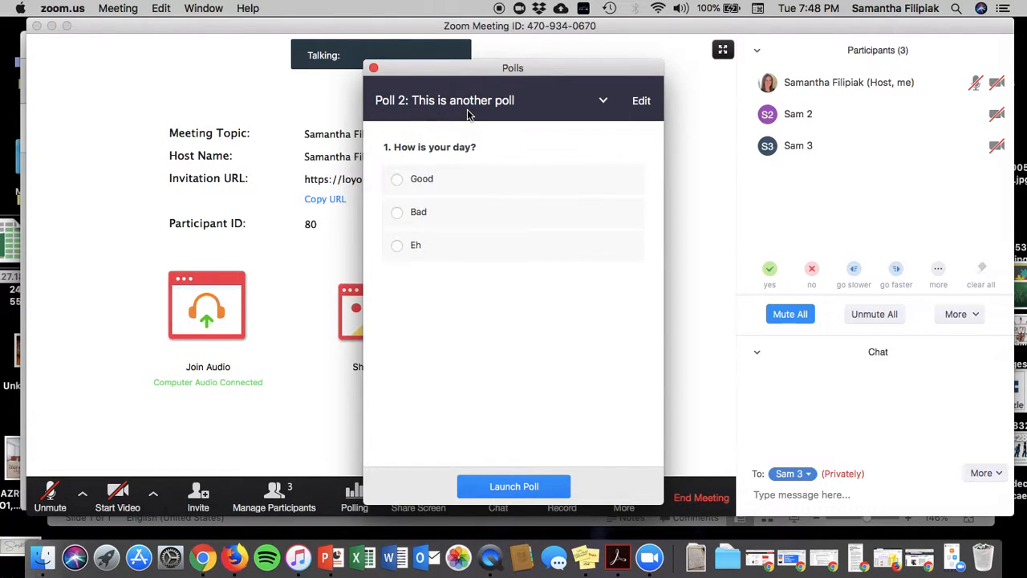
- Switch the displayed poll to "Poll 1: Sample Poll", then back to "Poll 2: This is another poll"
{"action": "left_click", "coordinate": [469, 115]}
{"action": "left_click", "coordinate": [447, 129]}
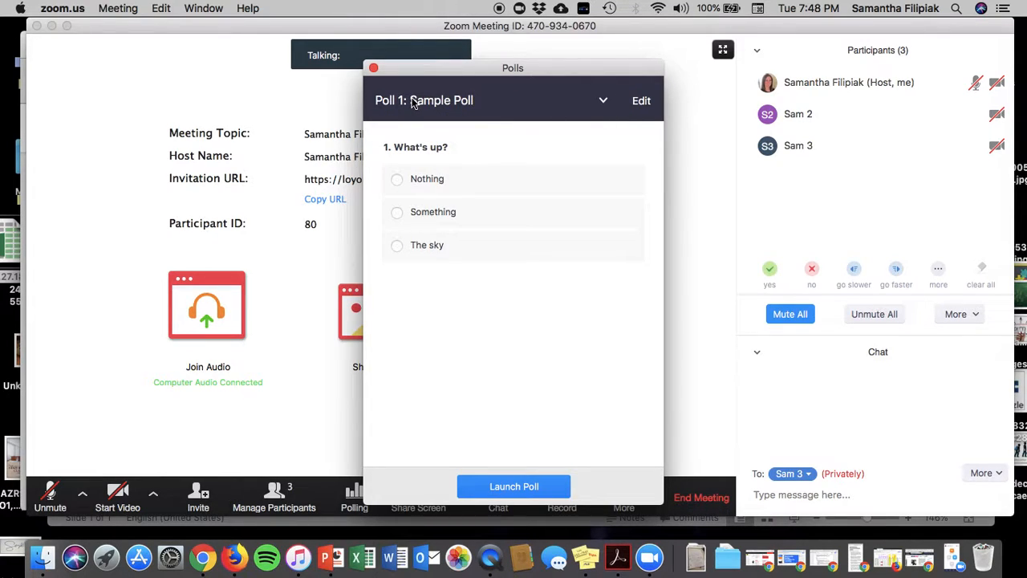
{"action": "left_click", "coordinate": [459, 111]}
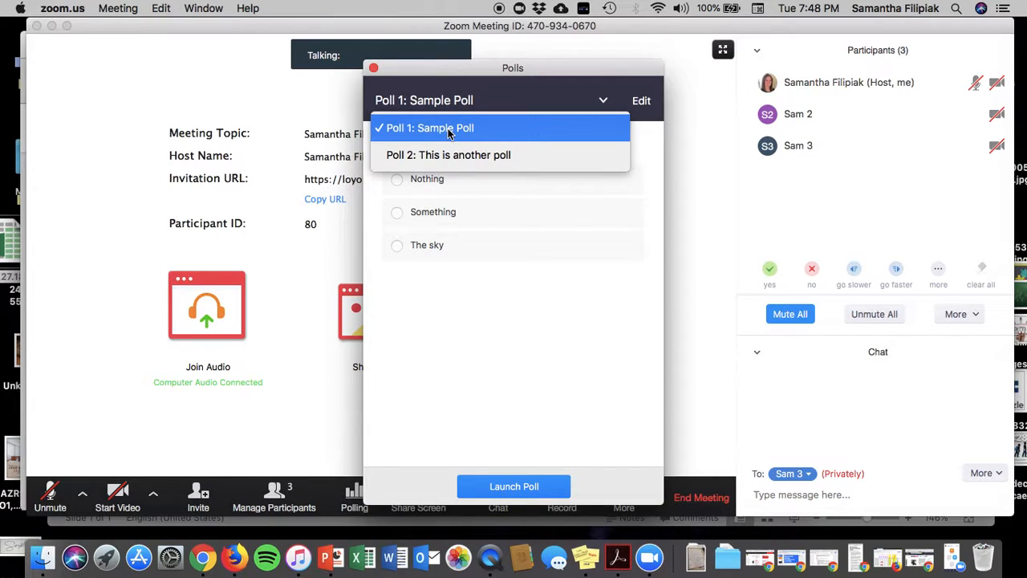
{"action": "left_click", "coordinate": [485, 156]}
- Select "Poll 1: Sample Poll", launch it to the attendees, and move the Polls window aside
{"action": "left_click", "coordinate": [453, 96]}
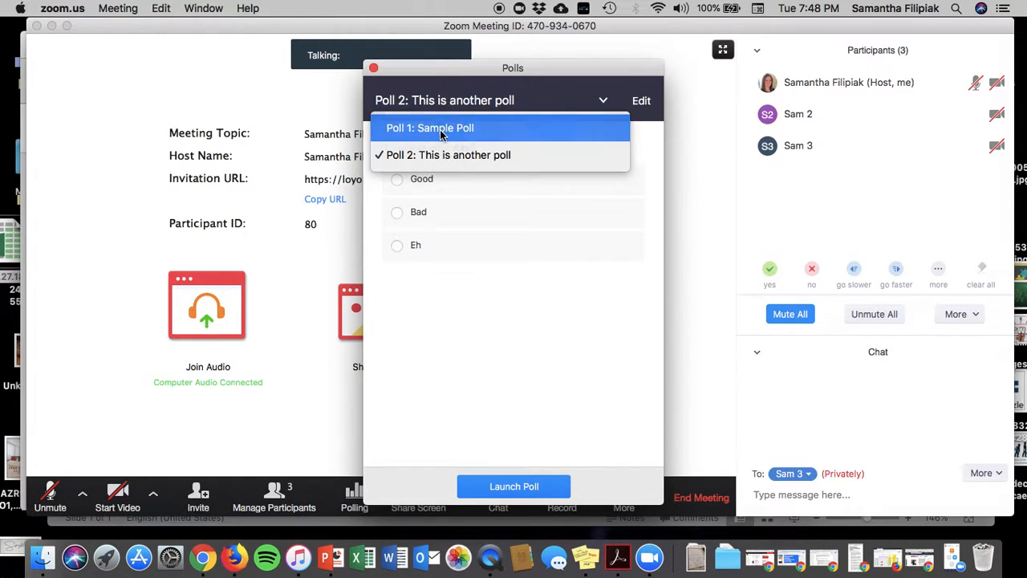
{"action": "left_click", "coordinate": [438, 128]}
{"action": "left_click", "coordinate": [514, 486]}
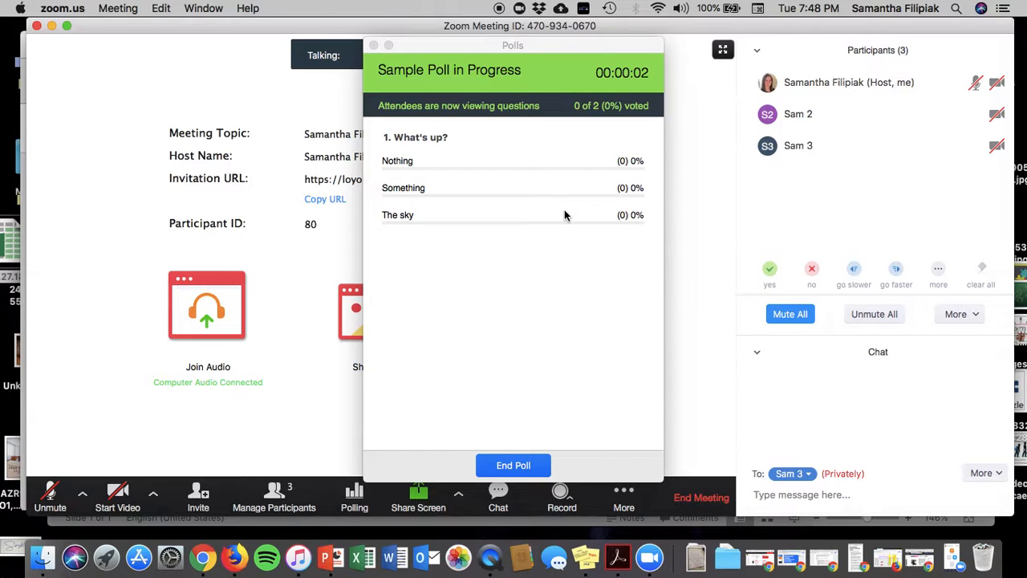
{"action": "left_click_drag", "start_coordinate": [541, 45], "coordinate": [206, 66]}
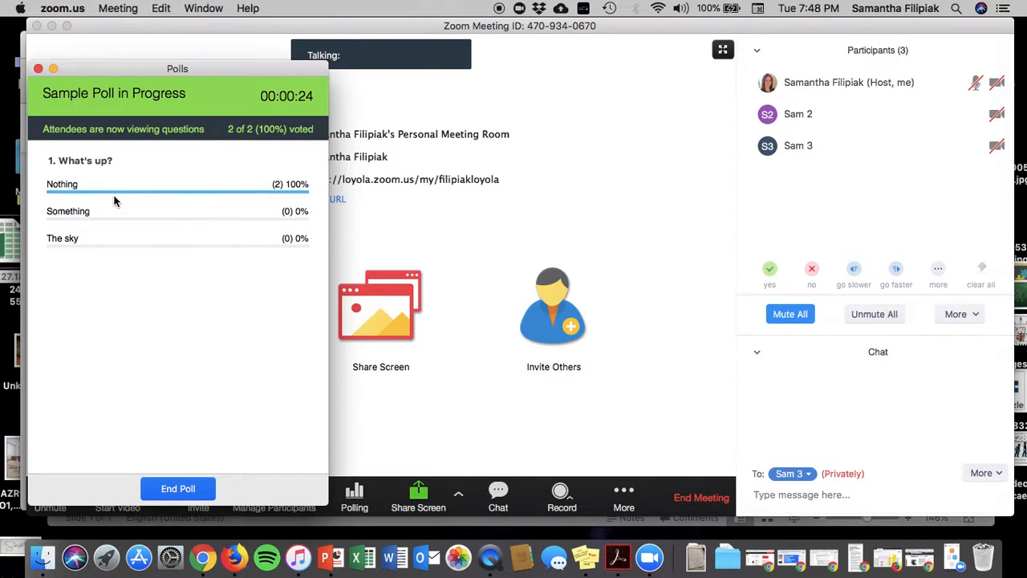
- End the running Sample Poll, then share its results with the attendees and stop sharing them
{"action": "left_click", "coordinate": [178, 488]}
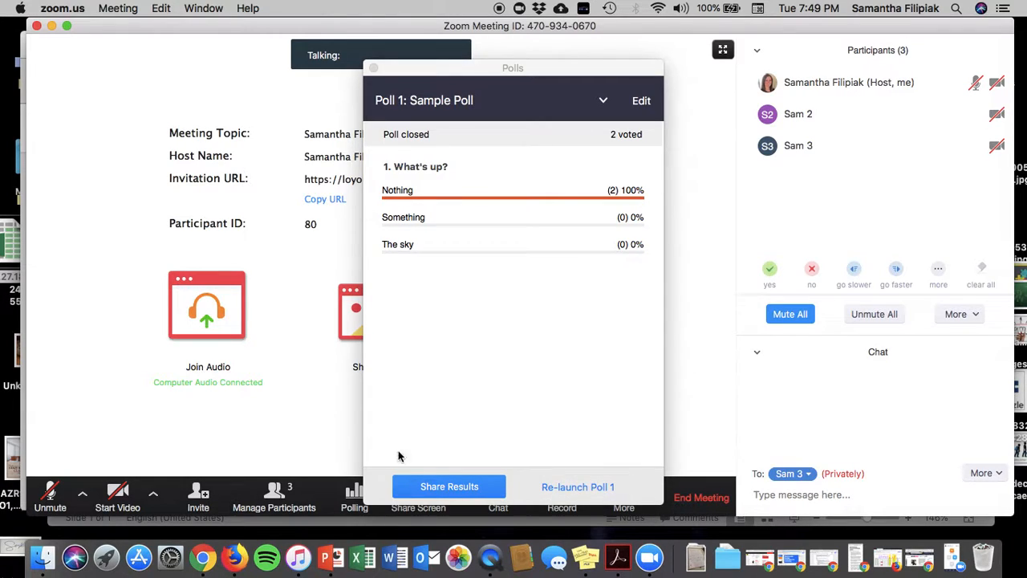
{"action": "left_click", "coordinate": [444, 488]}
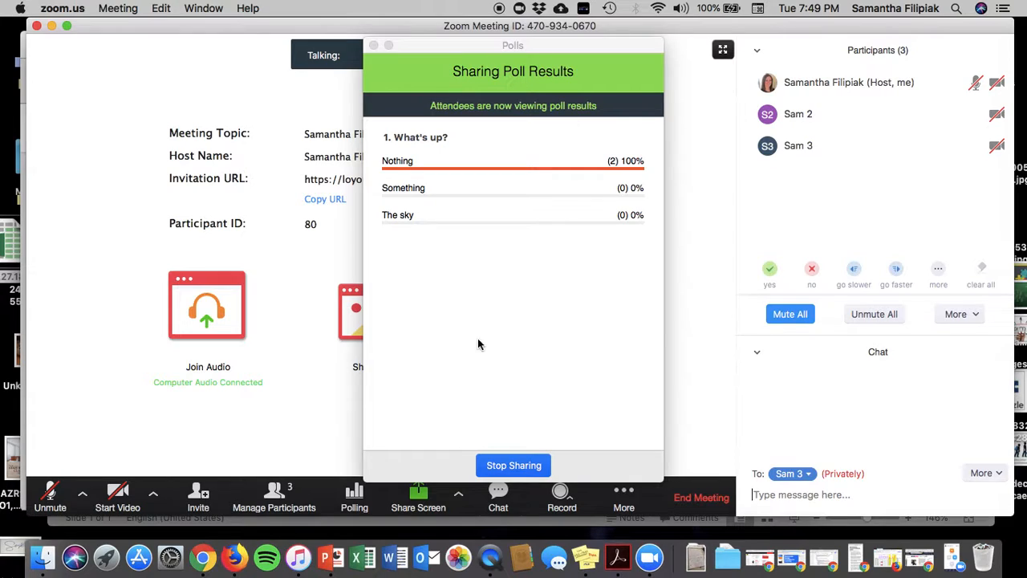
{"action": "left_click", "coordinate": [495, 472]}
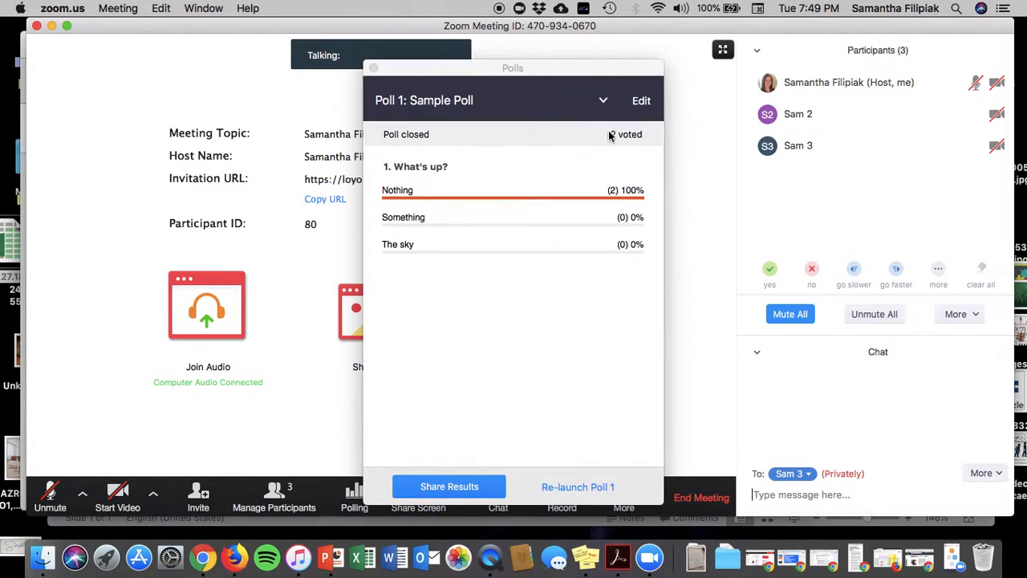
- Check the list of available polls and the closed Sample Poll, leaving the Polls window closed
{"action": "left_click", "coordinate": [582, 105]}
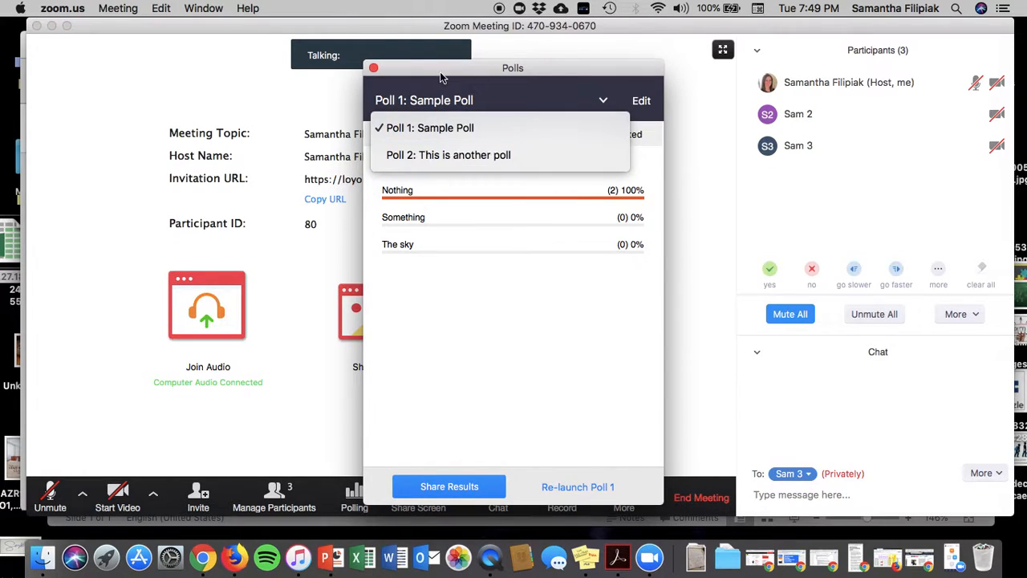
{"action": "left_click", "coordinate": [373, 71]}
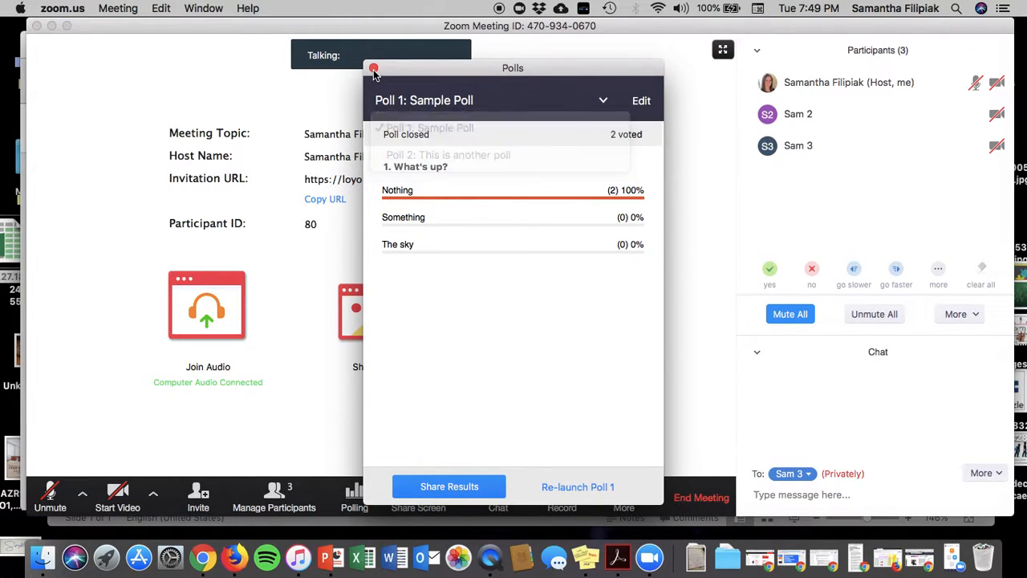
{"action": "left_click", "coordinate": [374, 72]}
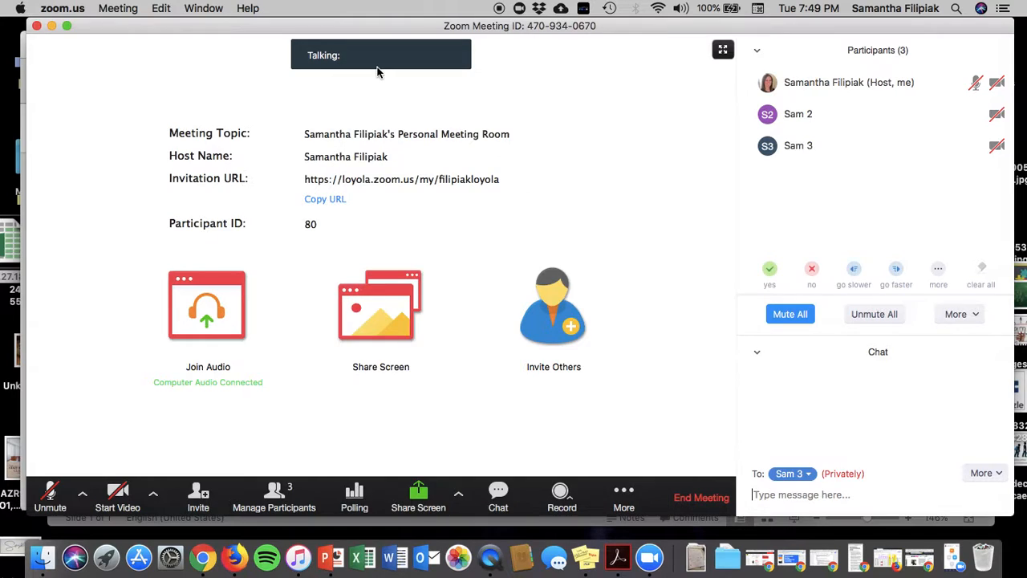
{"action": "left_click", "coordinate": [373, 494]}
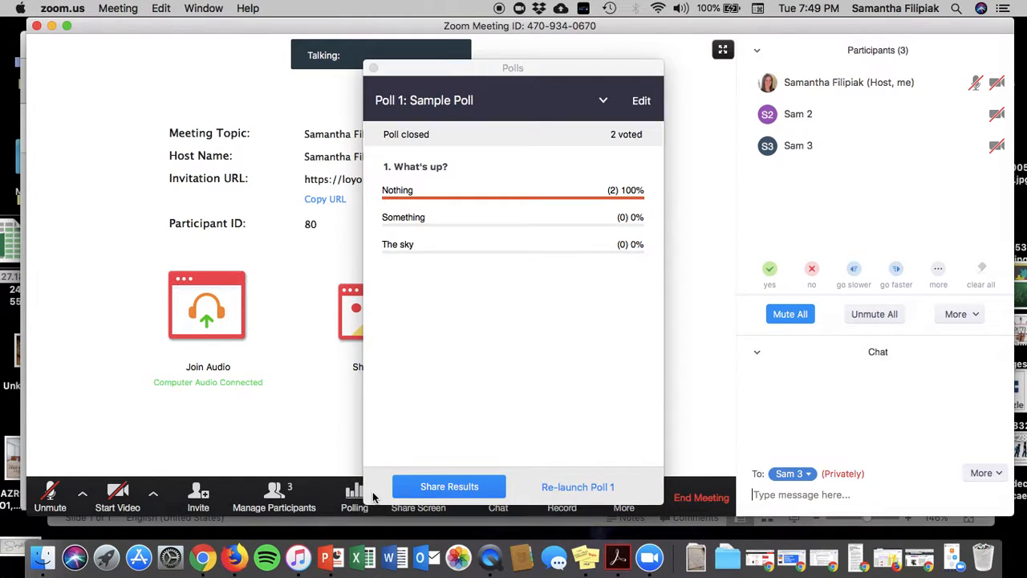
{"action": "left_click", "coordinate": [374, 69]}
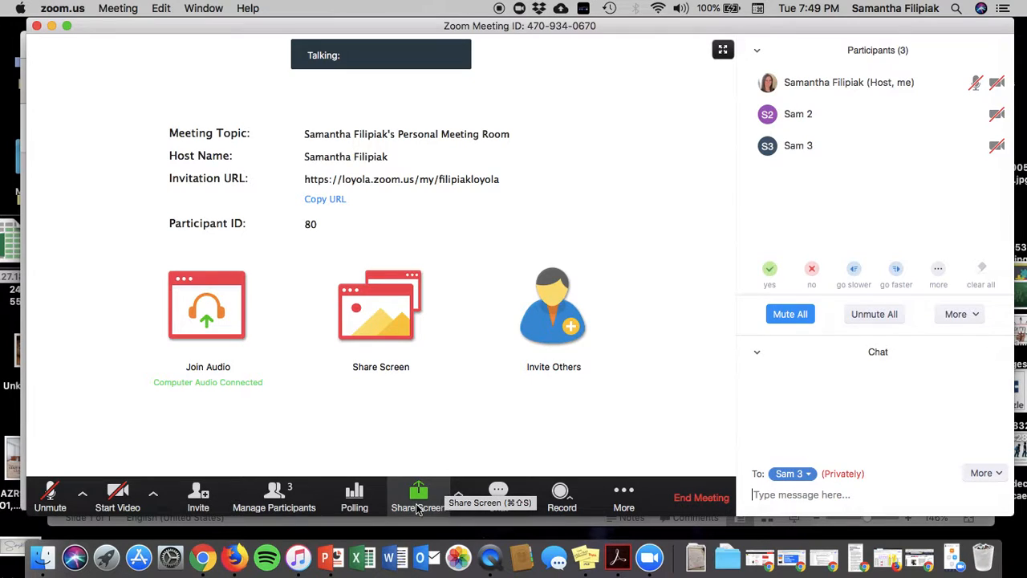
- Review the options for letting one or multiple participants share their screens at a time
{"action": "left_click", "coordinate": [461, 497]}
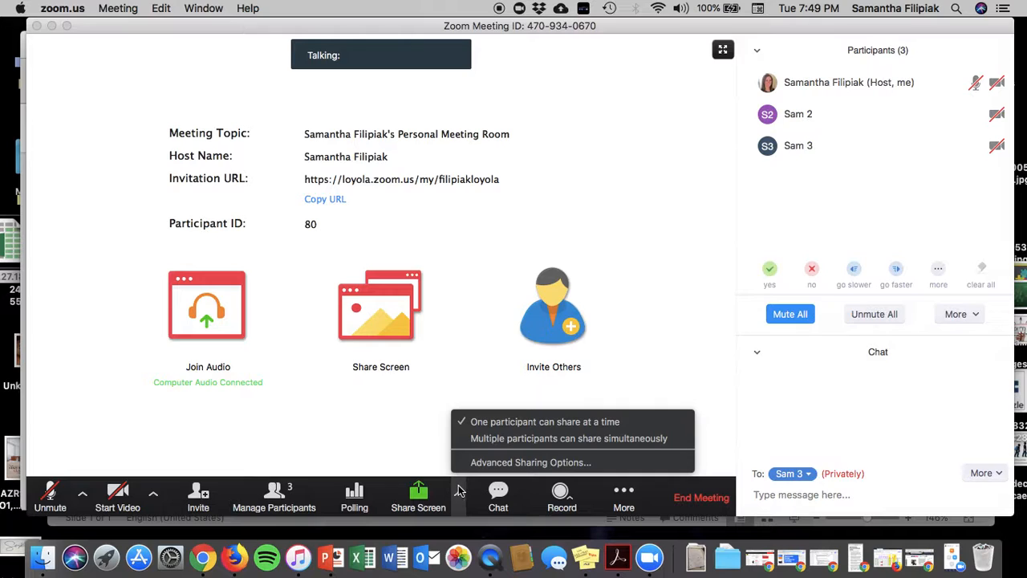
{"action": "left_click", "coordinate": [510, 439]}
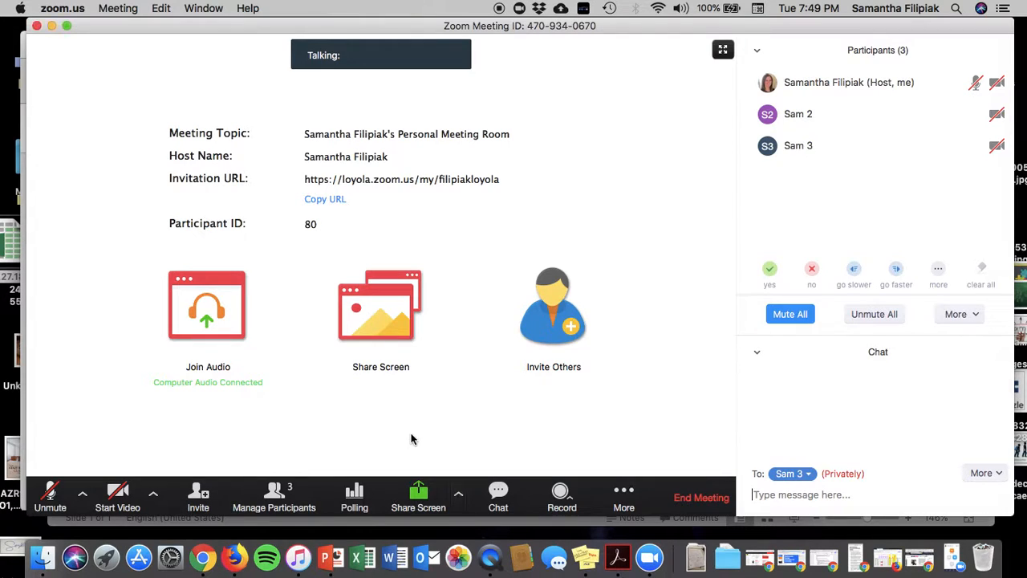
- Look through the windows available for sharing and share the Google Chrome window with the meeting
{"action": "left_click", "coordinate": [421, 498]}
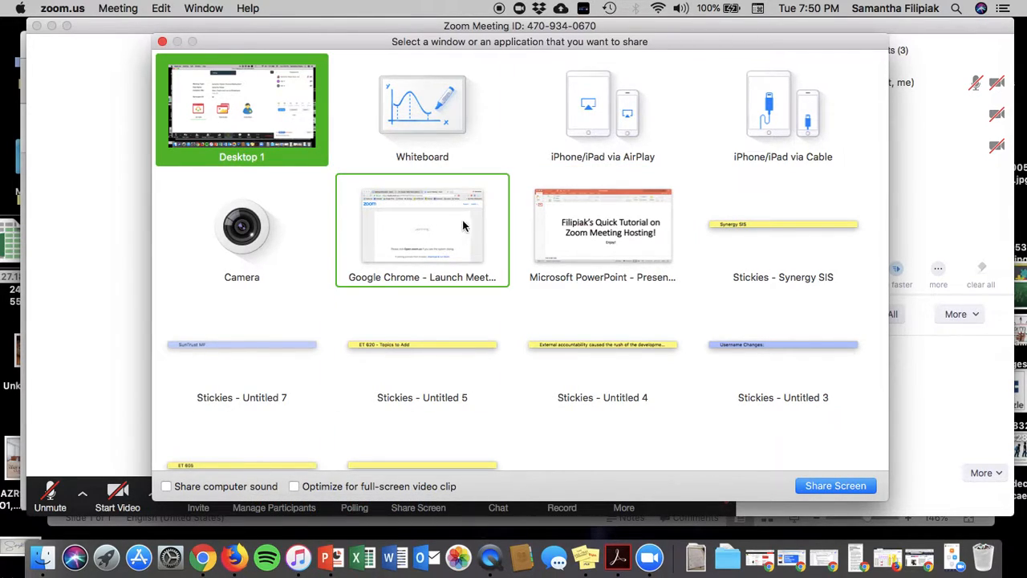
{"action": "scroll", "coordinate": [289, 351], "scroll_direction": "down", "scroll_amount": 2}
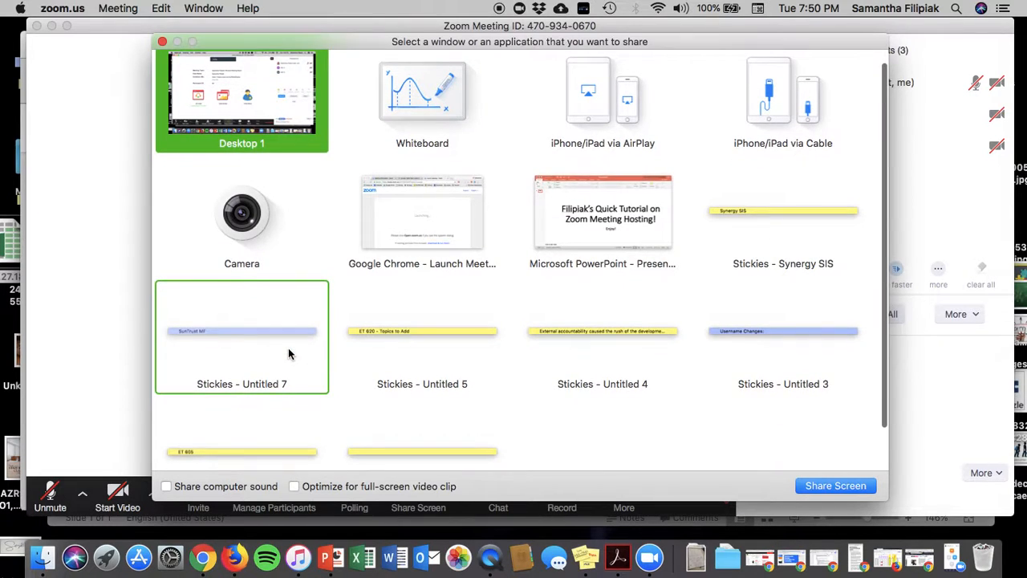
{"action": "scroll", "coordinate": [288, 351], "scroll_direction": "up", "scroll_amount": 3}
{"action": "scroll", "coordinate": [453, 286], "scroll_direction": "down", "scroll_amount": 1}
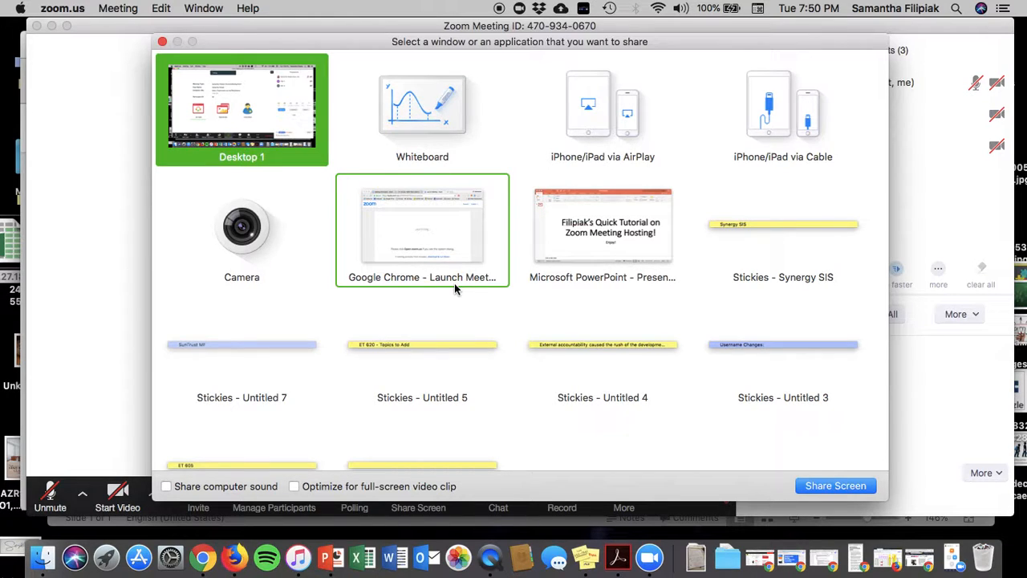
{"action": "left_click", "coordinate": [375, 222]}
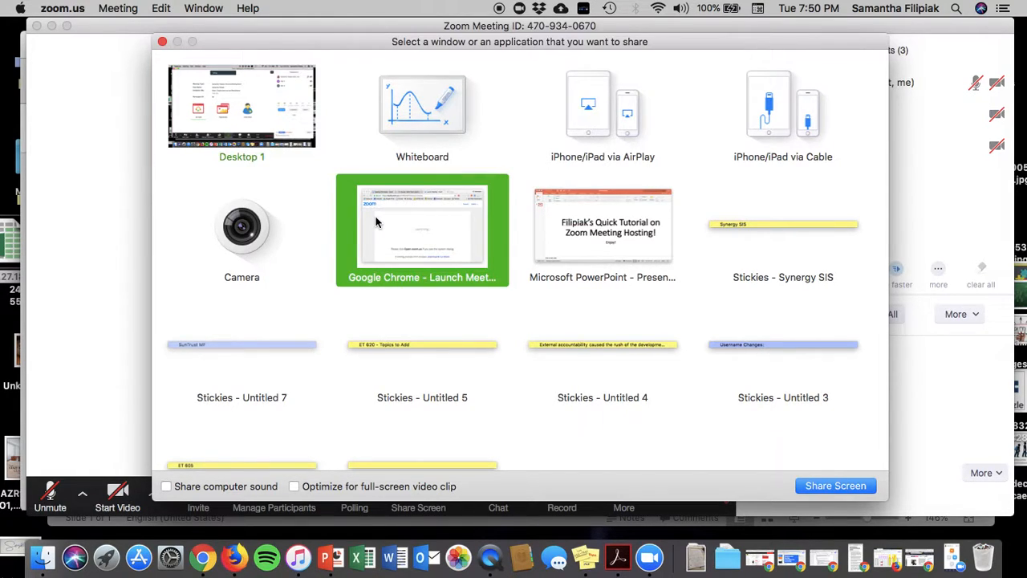
{"action": "left_click", "coordinate": [872, 486]}
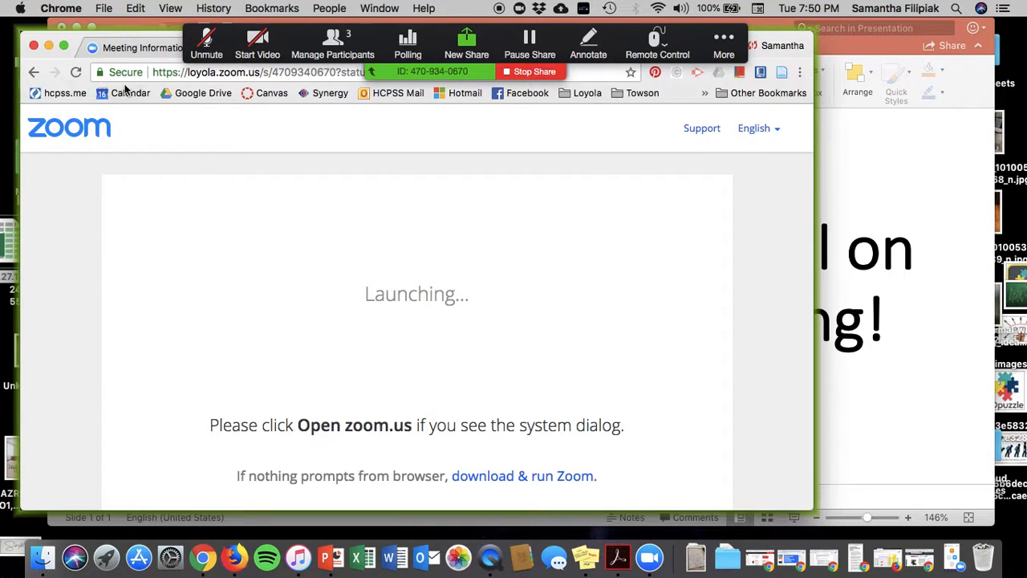
- Show the Meeting Information, course and Launch Meeting pages in the shared Chrome window, then stop sharing
{"action": "left_click", "coordinate": [132, 48]}
{"action": "left_click_drag", "start_coordinate": [131, 39], "coordinate": [208, 84]}
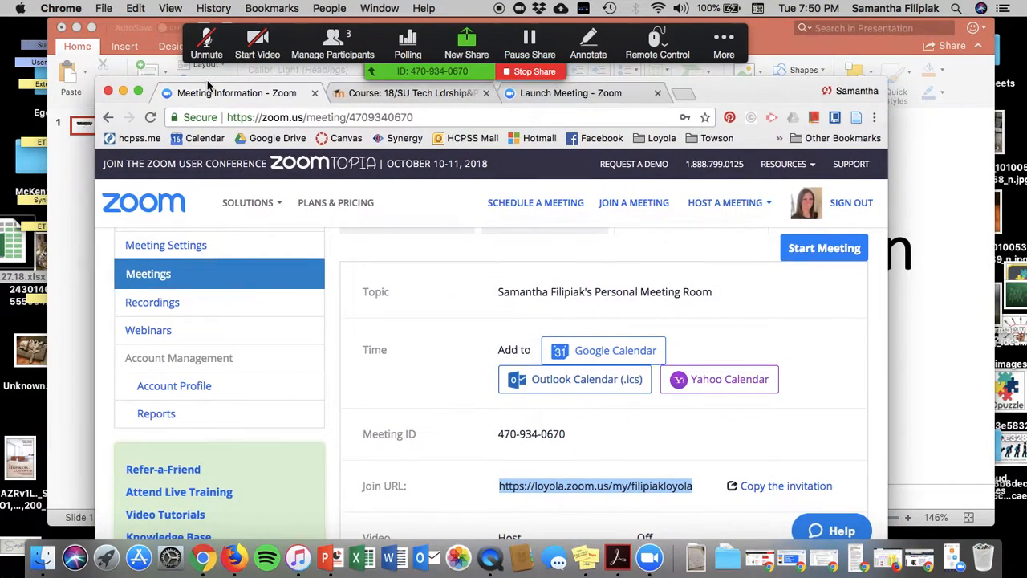
{"action": "left_click", "coordinate": [434, 94]}
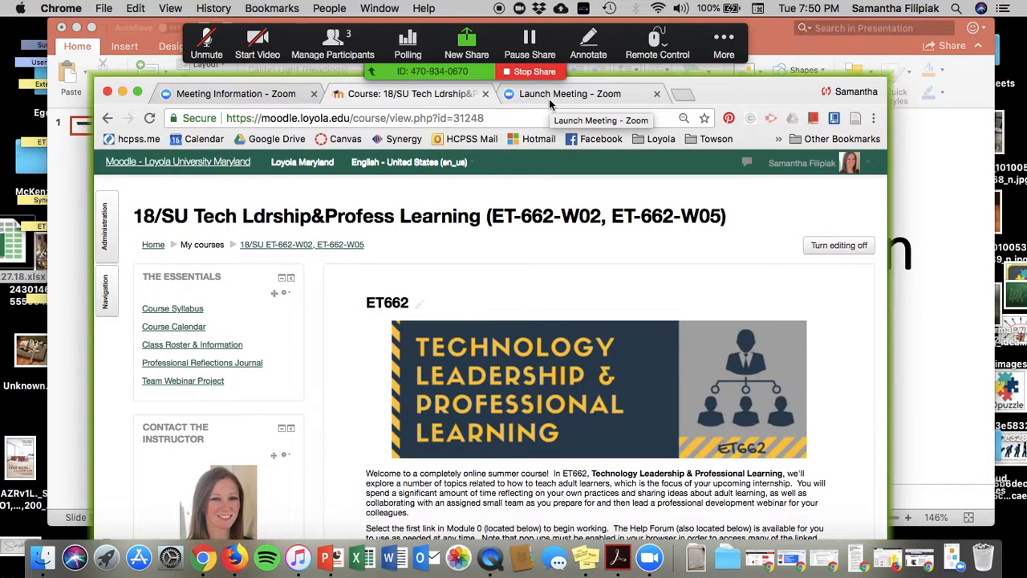
{"action": "left_click", "coordinate": [551, 98]}
{"action": "left_click", "coordinate": [447, 96]}
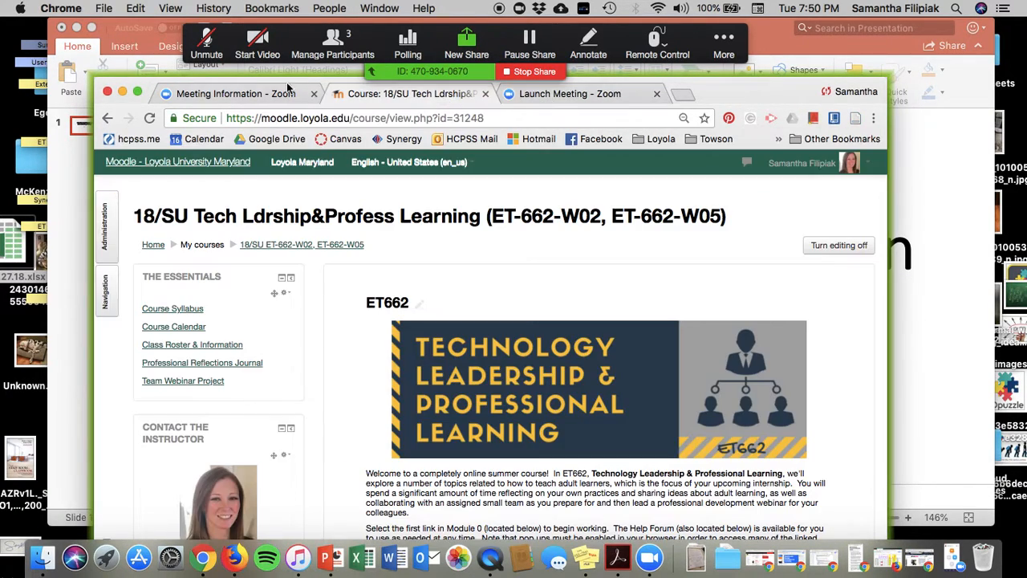
{"action": "left_click", "coordinate": [301, 89]}
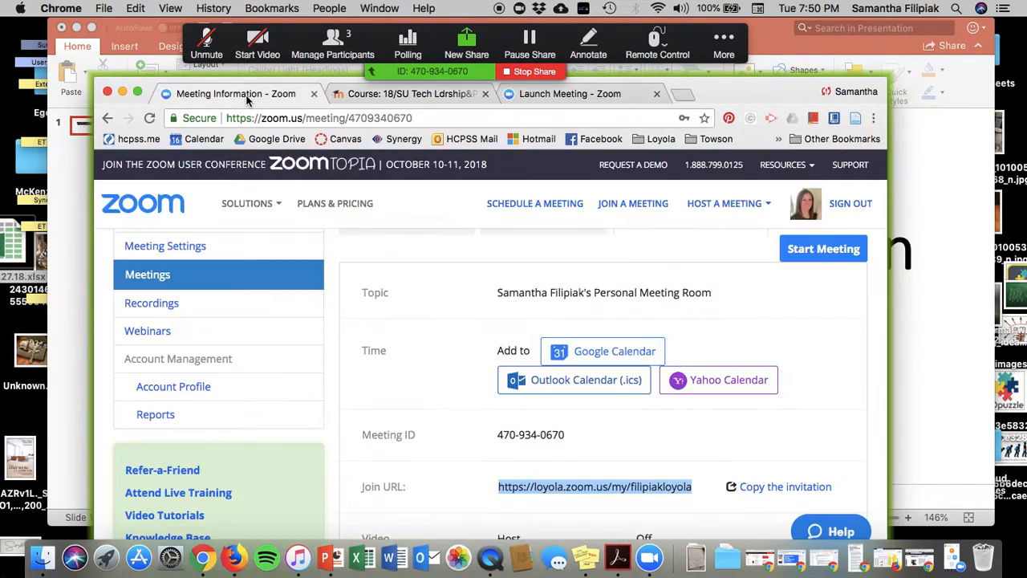
{"action": "left_click", "coordinate": [518, 74]}
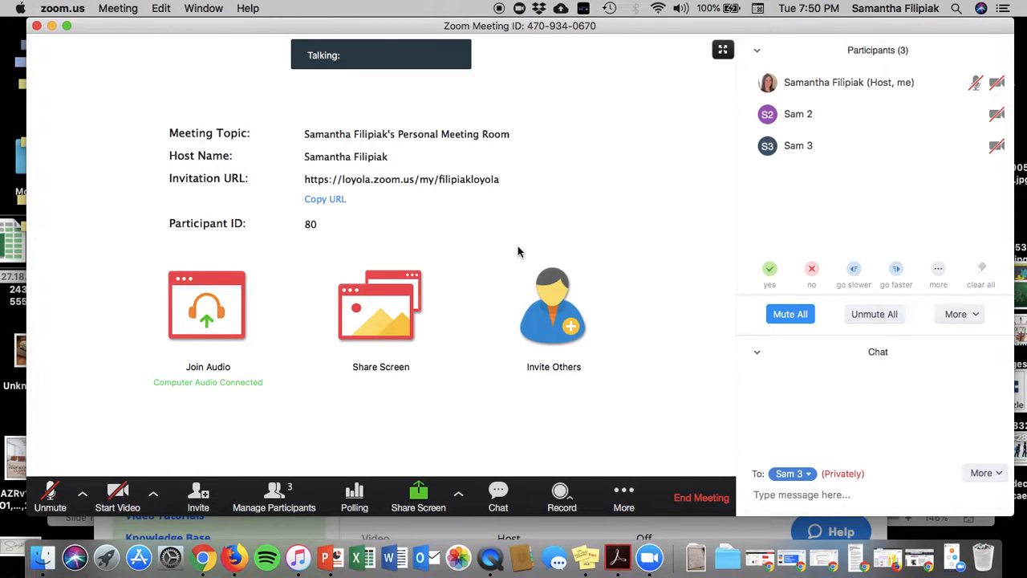
- Share the Microsoft PowerPoint presentation window with the meeting
{"action": "left_click", "coordinate": [414, 486]}
{"action": "left_click", "coordinate": [583, 214]}
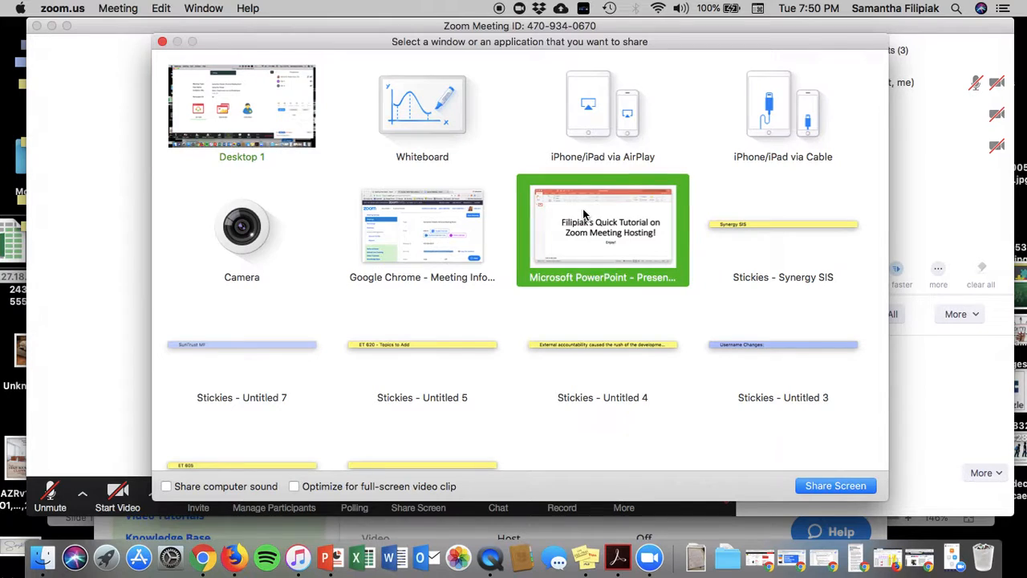
{"action": "left_click", "coordinate": [835, 487]}
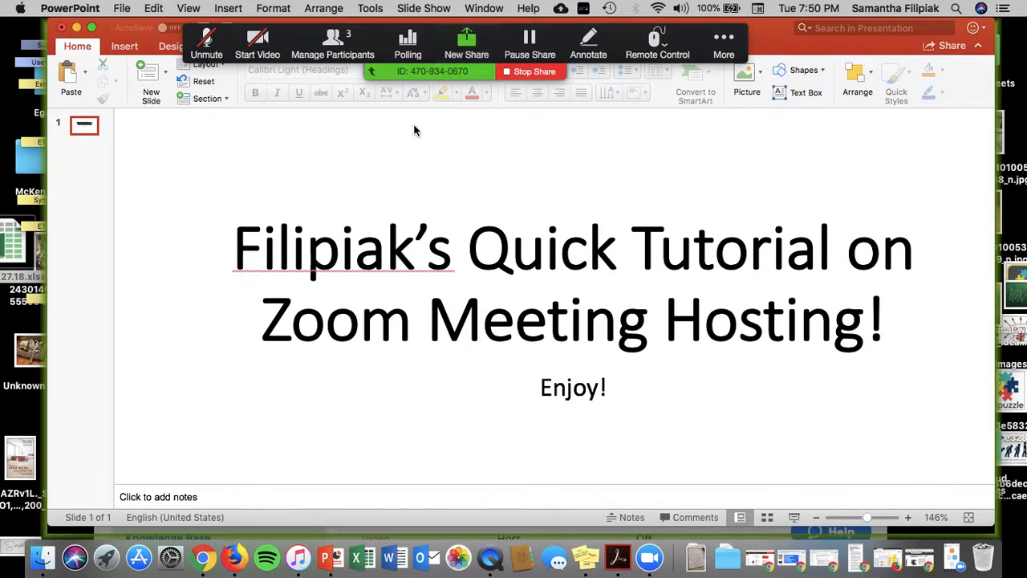
- Replace the PowerPoint share with a new share of the Google Chrome Meeting Information window
{"action": "left_click", "coordinate": [474, 44]}
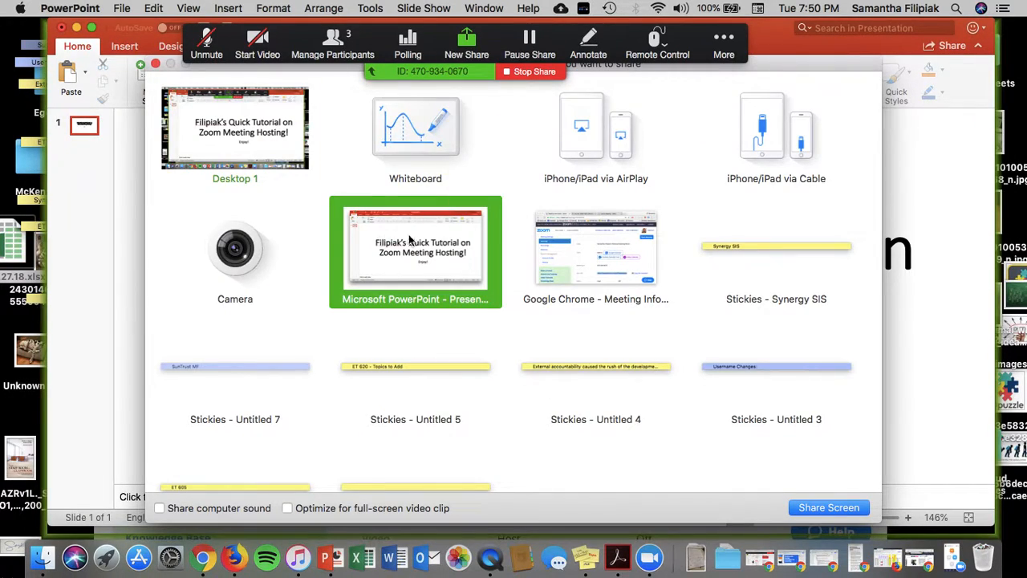
{"action": "left_click", "coordinate": [574, 245]}
{"action": "left_click", "coordinate": [839, 510]}
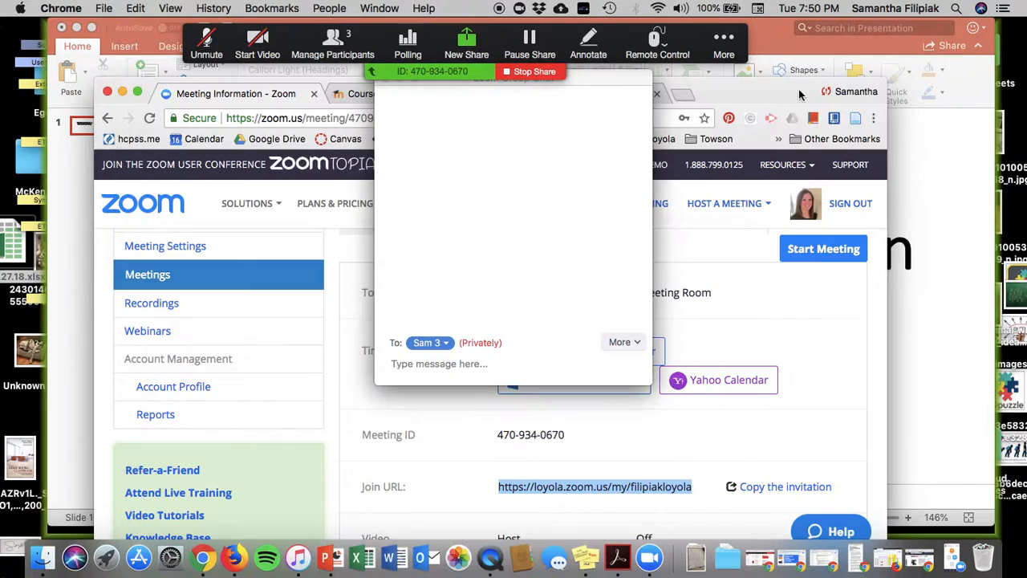
- Clear the floating chat window off the shared Chrome page
{"action": "left_click", "coordinate": [553, 140]}
{"action": "left_click_drag", "start_coordinate": [626, 72], "coordinate": [771, 132]}
{"action": "left_click", "coordinate": [533, 148]}
{"action": "left_click_drag", "start_coordinate": [619, 102], "coordinate": [834, 96]}
{"action": "left_click", "coordinate": [602, 89]}
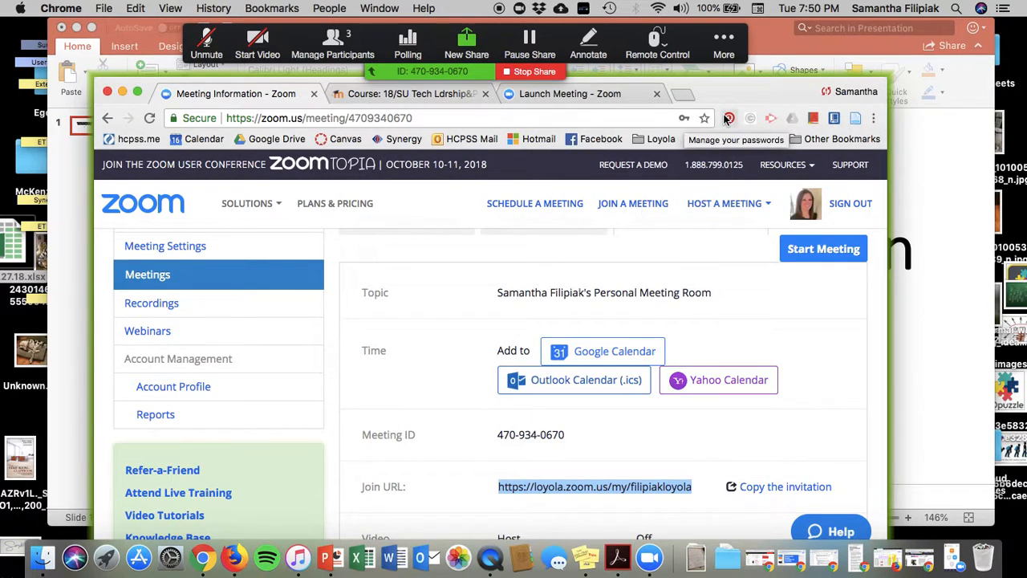
- Stop the Chrome share and recheck the screen sharing options without changing them
{"action": "left_click", "coordinate": [534, 71]}
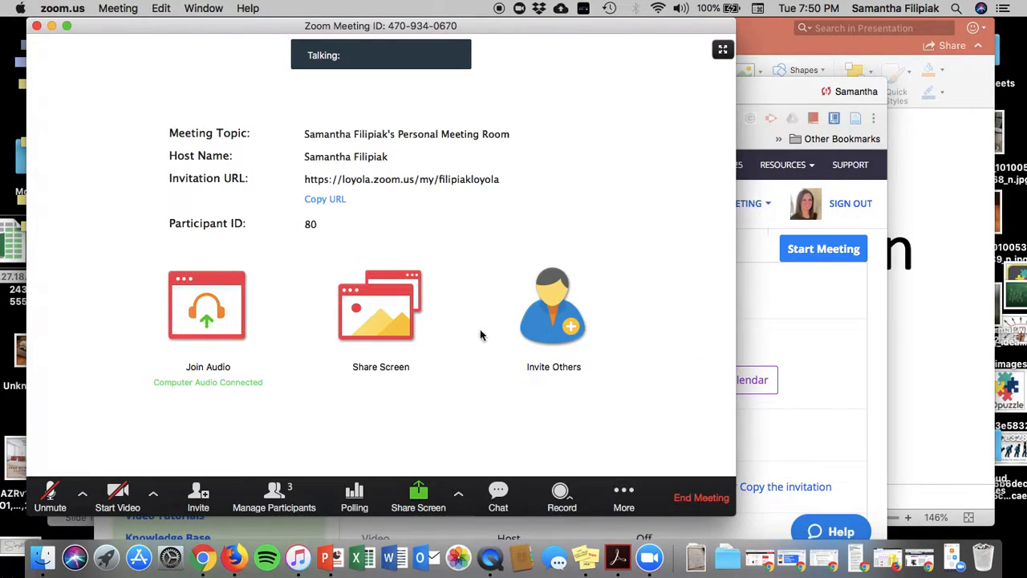
{"action": "left_click", "coordinate": [459, 494]}
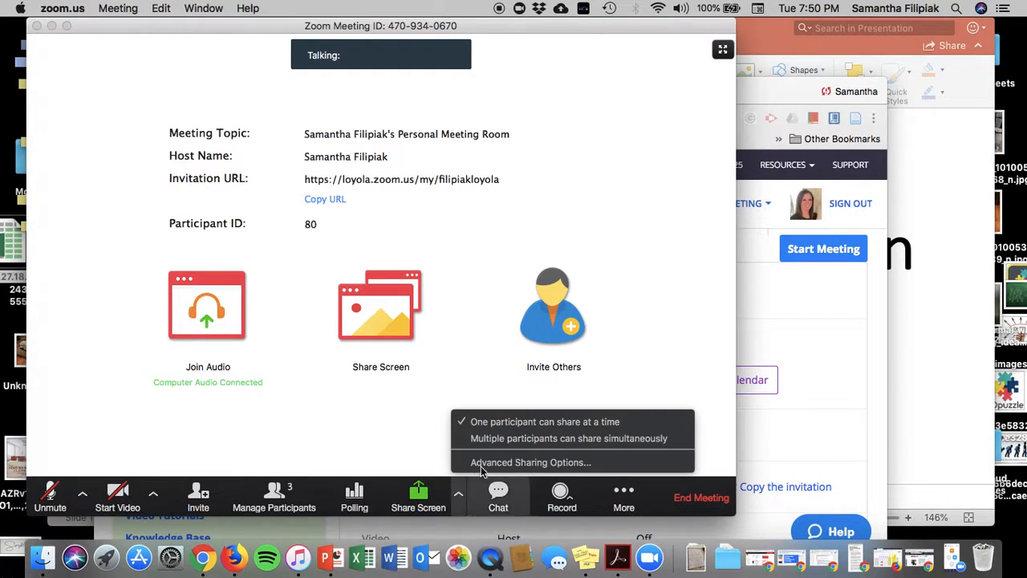
{"action": "left_click", "coordinate": [392, 423]}
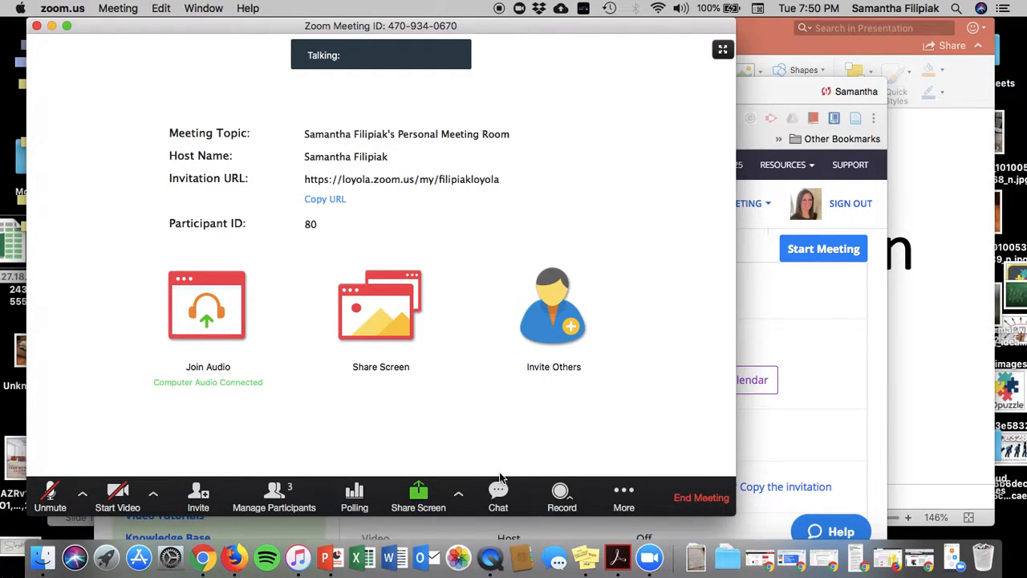
- Open the meeting chat, try a single participant as the private recipient, and set the recipient to Everyone
{"action": "left_click", "coordinate": [498, 492]}
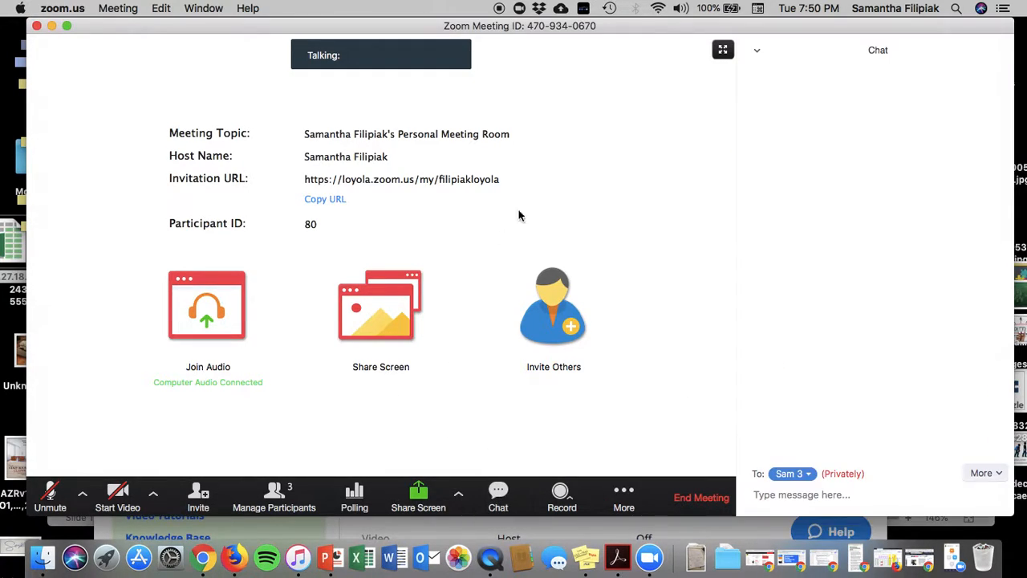
{"action": "left_click", "coordinate": [807, 477]}
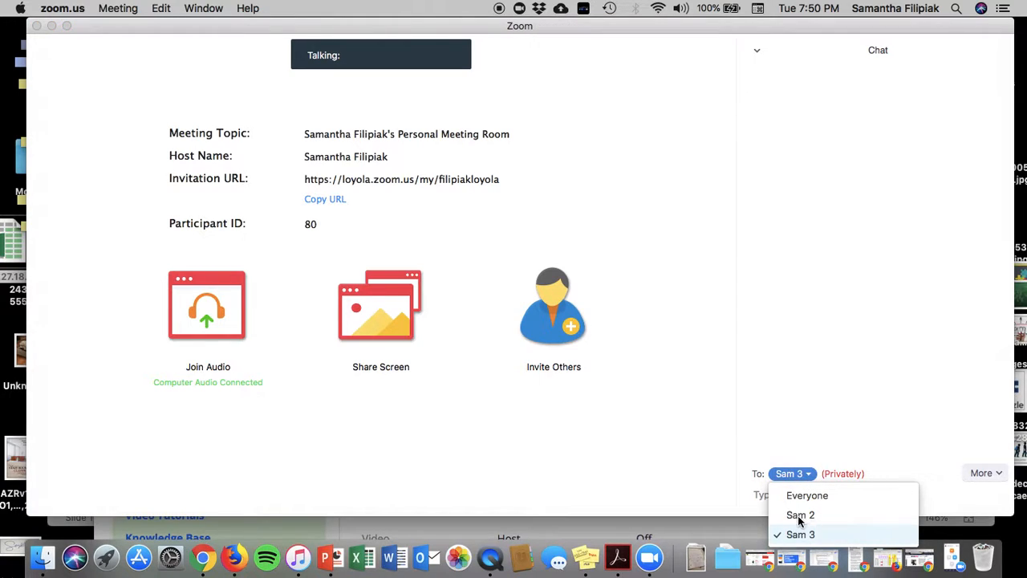
{"action": "left_click", "coordinate": [800, 516]}
{"action": "left_click", "coordinate": [802, 474]}
{"action": "left_click", "coordinate": [800, 493]}
- Examine the options for whom attendees may chat with, resizing the meeting window so they fit on screen
{"action": "left_click", "coordinate": [981, 474]}
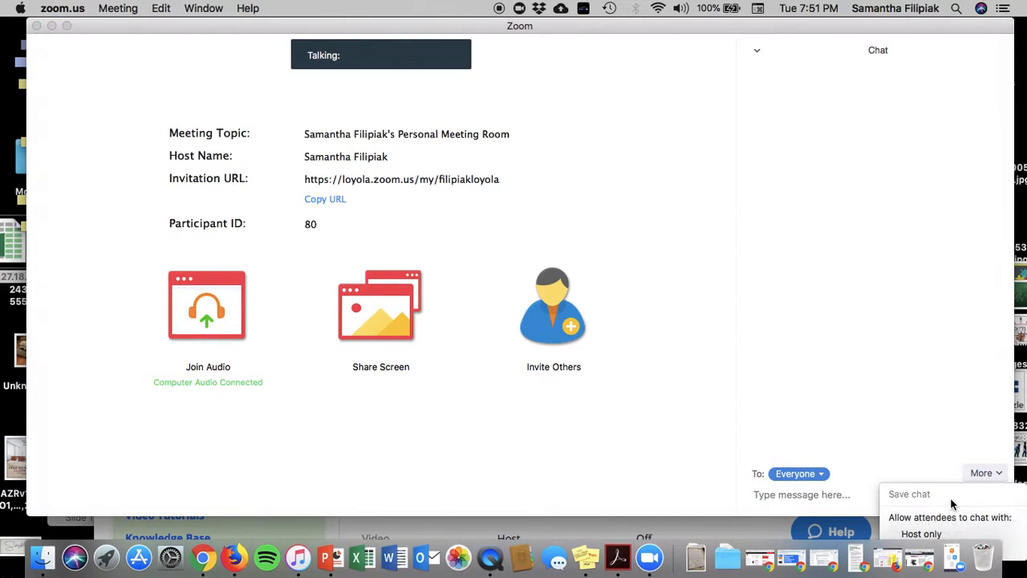
{"action": "left_click_drag", "start_coordinate": [1013, 395], "coordinate": [853, 354]}
{"action": "left_click_drag", "start_coordinate": [849, 511], "coordinate": [787, 365]}
{"action": "left_click", "coordinate": [777, 420]}
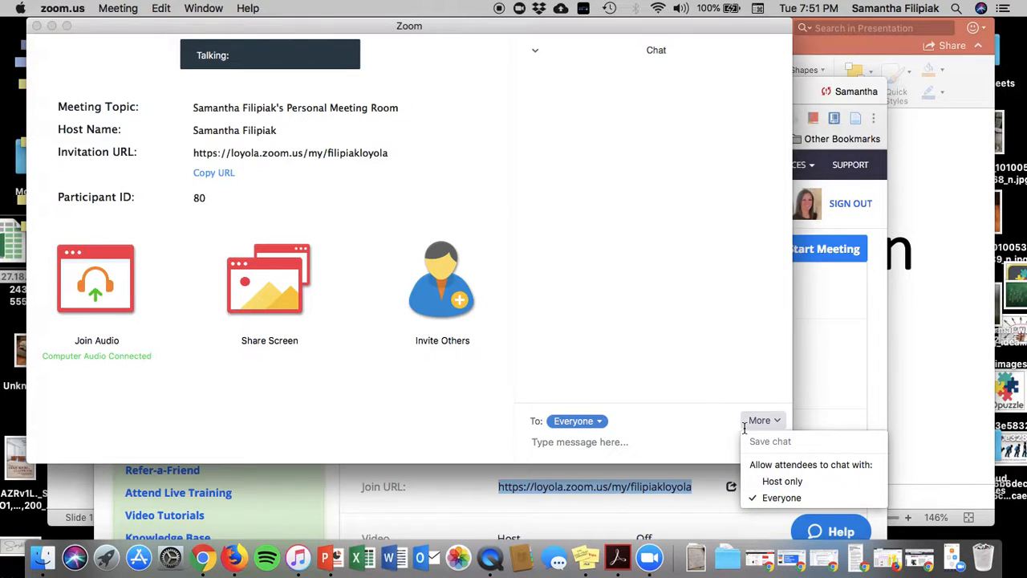
{"action": "left_click", "coordinate": [802, 350]}
{"action": "left_click_drag", "start_coordinate": [792, 464], "coordinate": [1024, 517]}
- Check the available recording and additional meeting options, and close the chat
{"action": "mouse_move", "coordinate": [513, 470]}
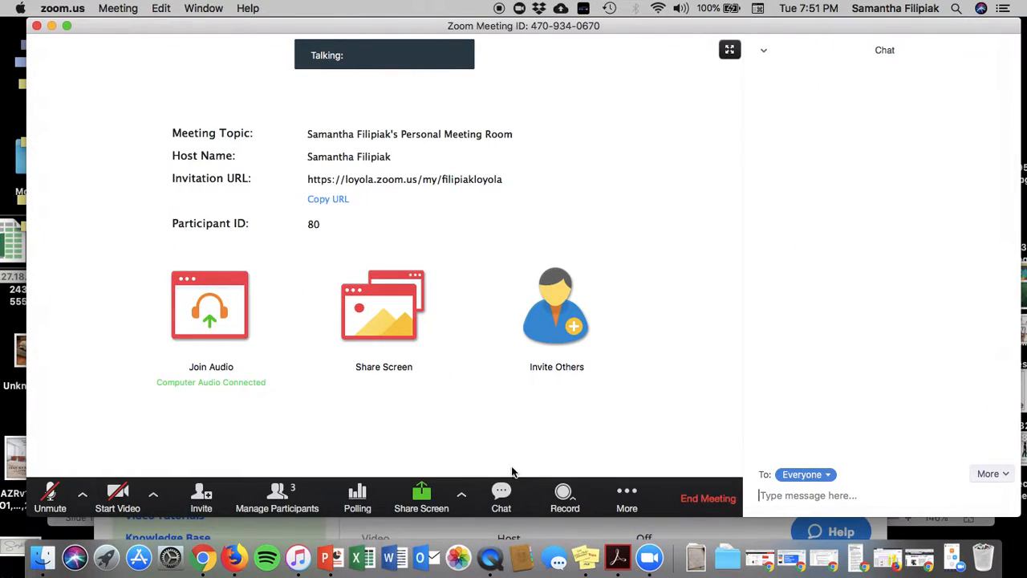
{"action": "left_click", "coordinate": [583, 502]}
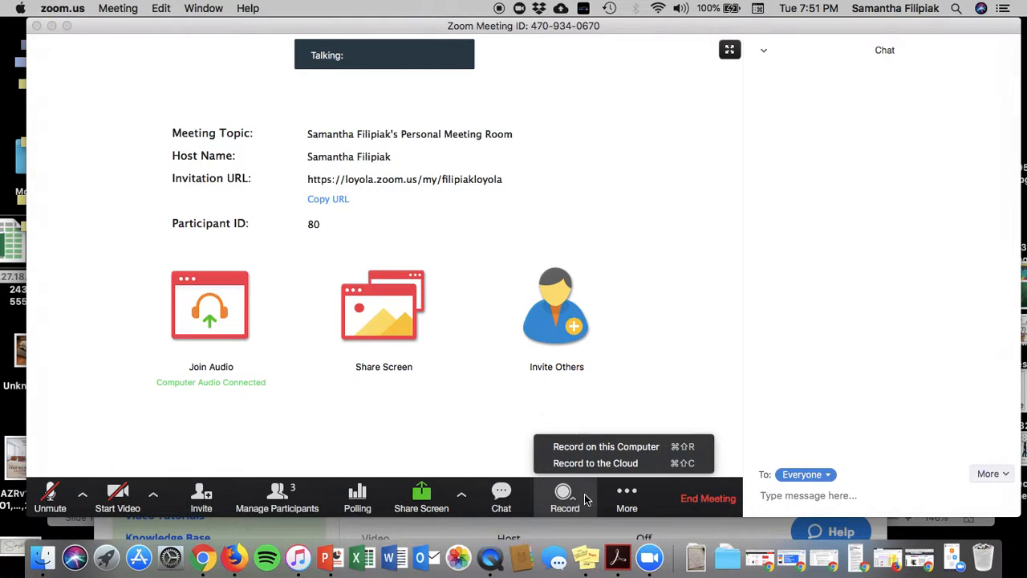
{"action": "left_click", "coordinate": [627, 494]}
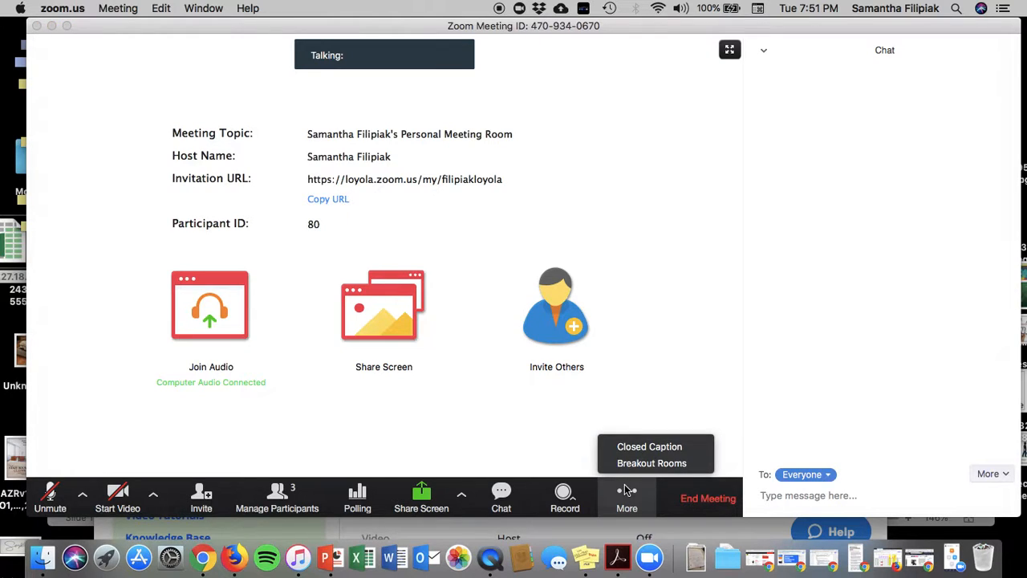
{"action": "left_click", "coordinate": [501, 494]}
- Create 2 breakout rooms with the participants assigned automatically
{"action": "left_click", "coordinate": [634, 505]}
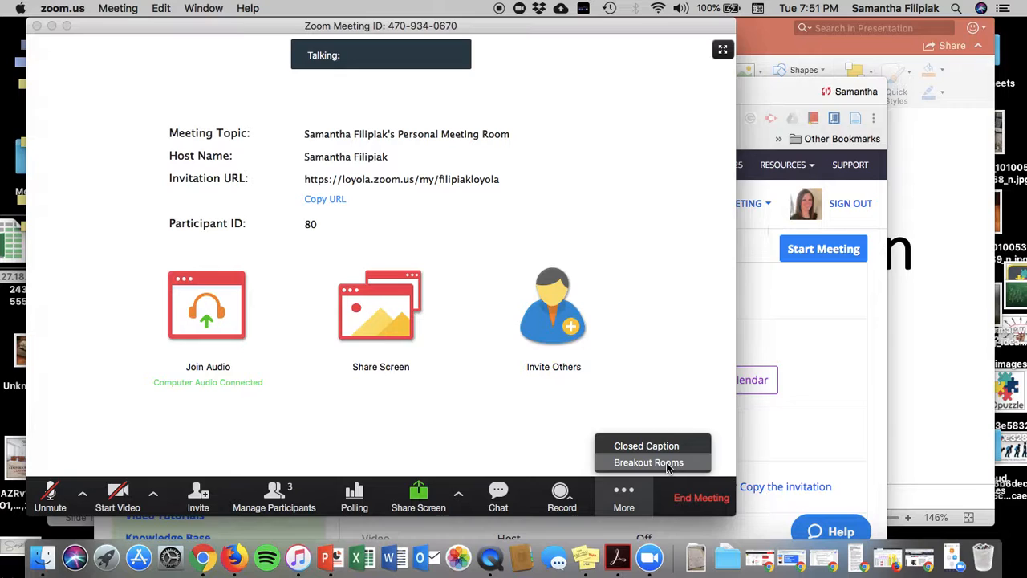
{"action": "left_click", "coordinate": [626, 504]}
{"action": "left_click", "coordinate": [626, 504]}
{"action": "left_click", "coordinate": [650, 463]}
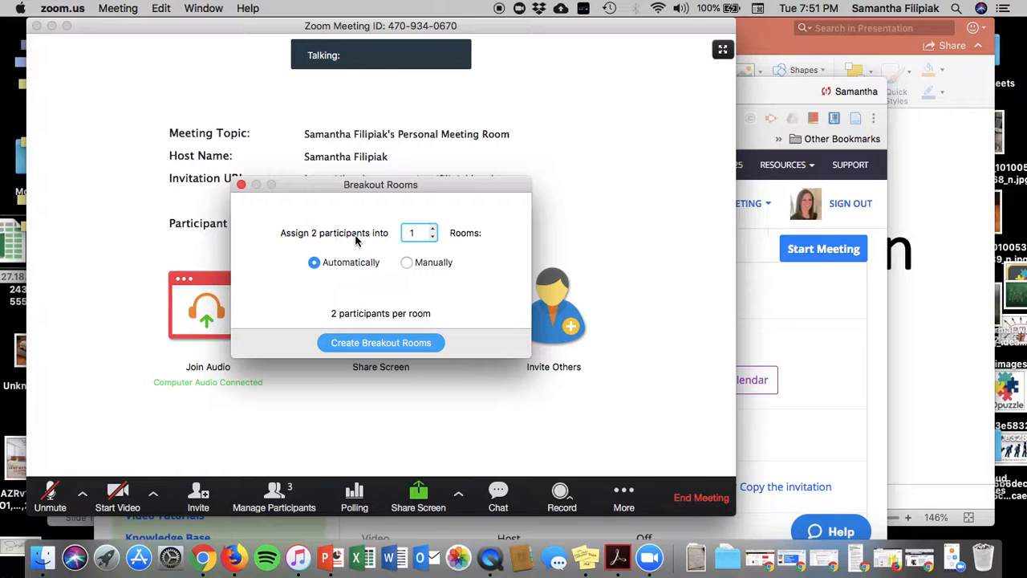
{"action": "left_click", "coordinate": [433, 229]}
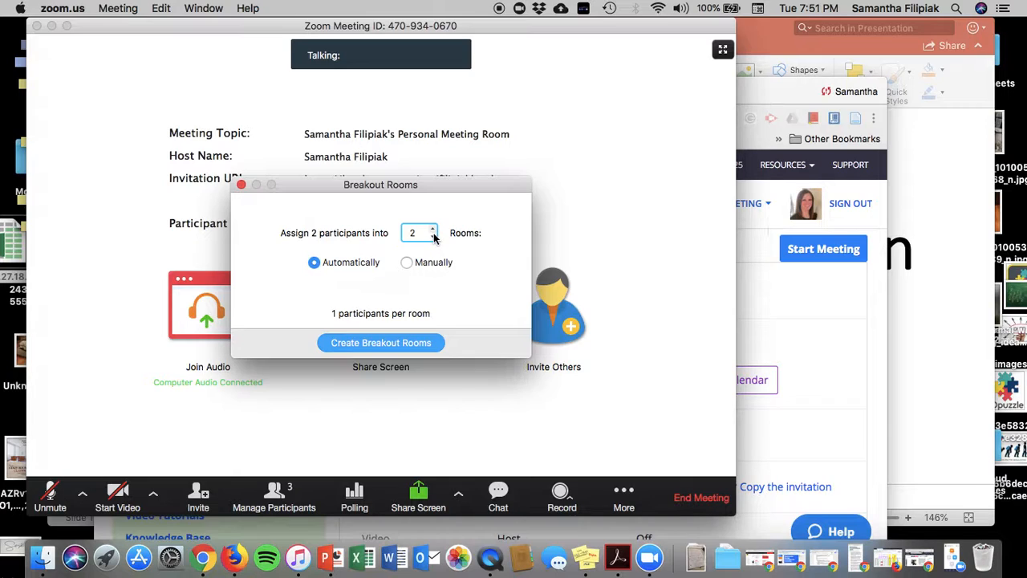
{"action": "left_click", "coordinate": [434, 229]}
{"action": "left_click", "coordinate": [434, 236]}
{"action": "left_click", "coordinate": [433, 237]}
{"action": "left_click", "coordinate": [433, 230]}
{"action": "left_click", "coordinate": [433, 230]}
{"action": "left_click", "coordinate": [432, 238]}
{"action": "left_click", "coordinate": [353, 265]}
{"action": "left_click", "coordinate": [406, 345]}
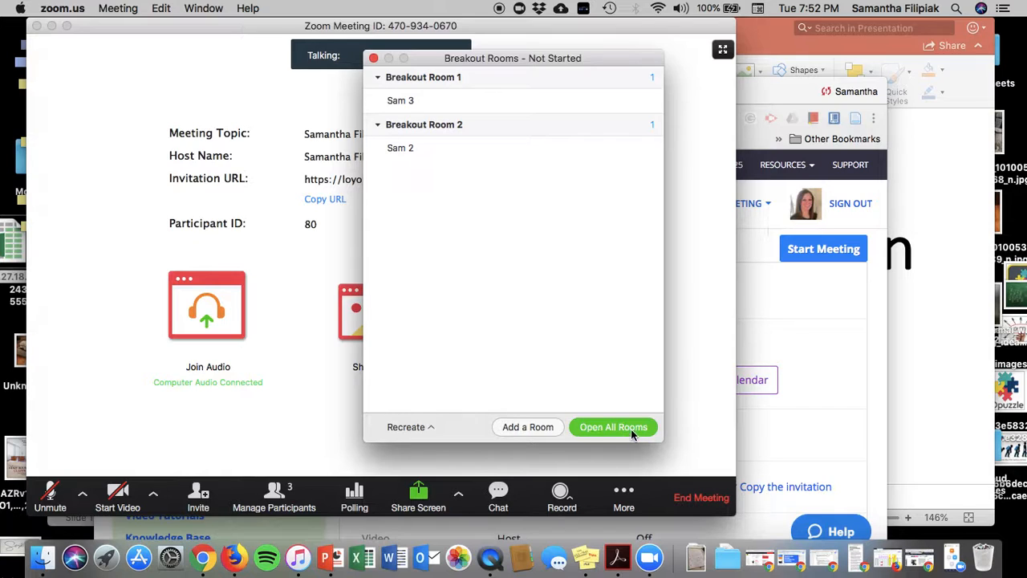
- Recreate all breakout rooms as 2 rooms with manual participant assignment
{"action": "left_click", "coordinate": [425, 427]}
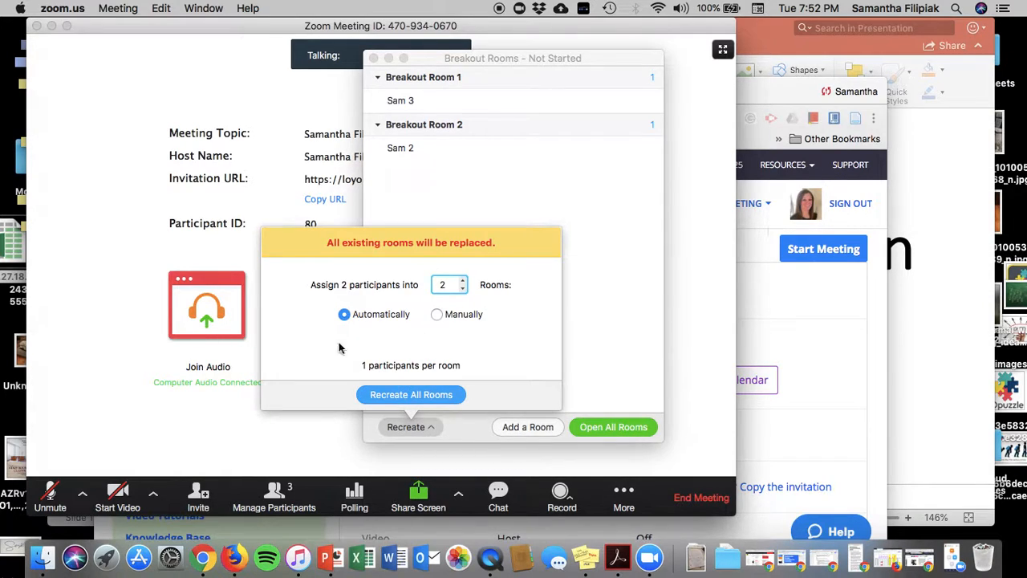
{"action": "left_click", "coordinate": [460, 314]}
{"action": "left_click", "coordinate": [413, 394]}
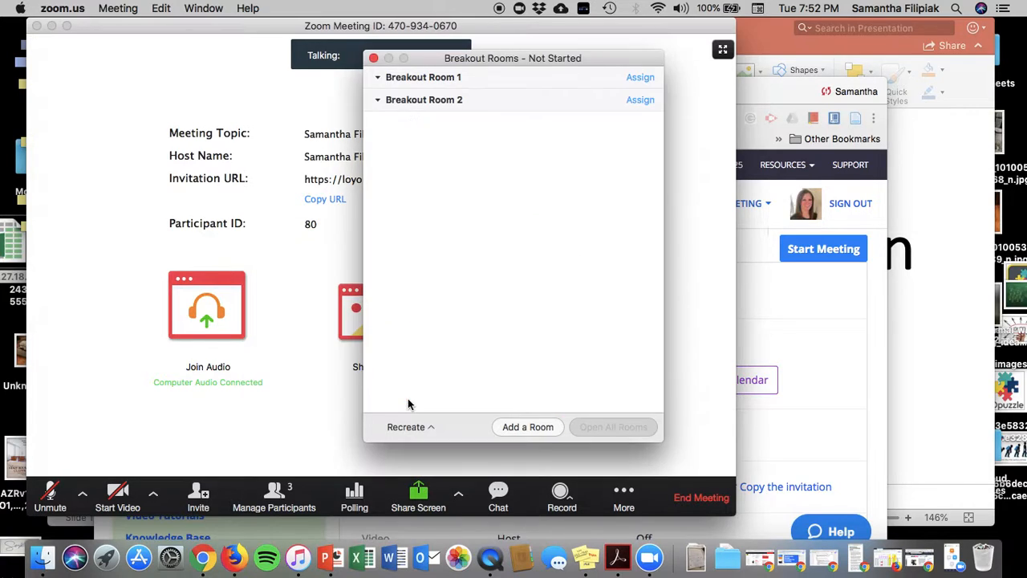
- Rename Breakout Room 1 as "Room #1"
{"action": "left_click", "coordinate": [510, 78]}
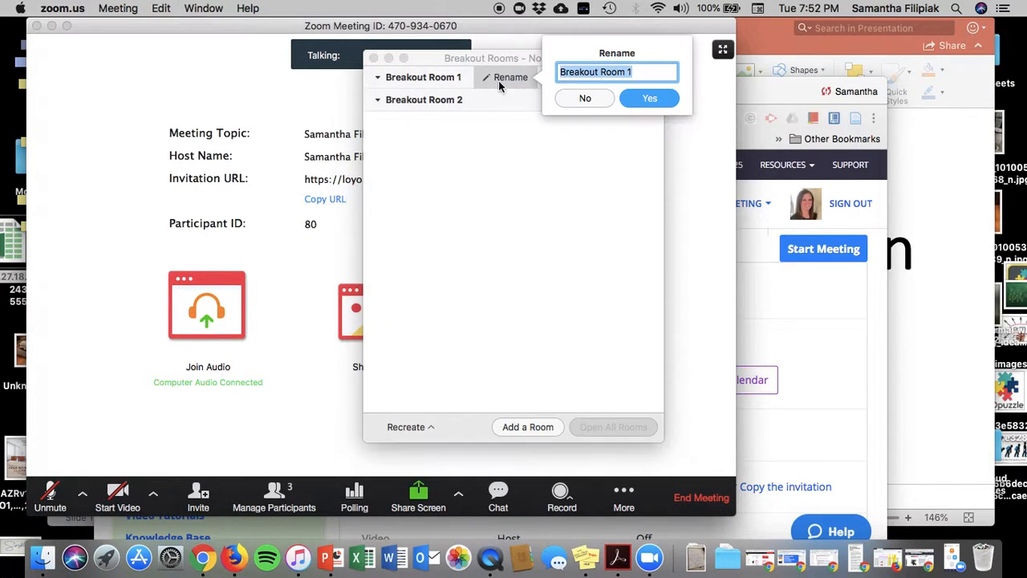
{"action": "type", "text": "Roo"}
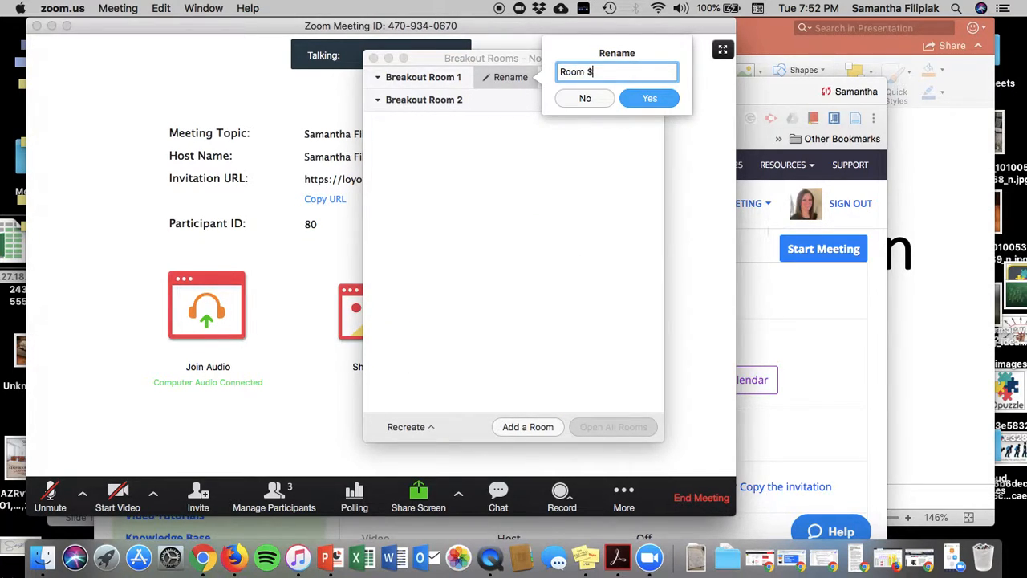
{"action": "type", "text": "m #1"}
{"action": "left_click", "coordinate": [650, 98]}
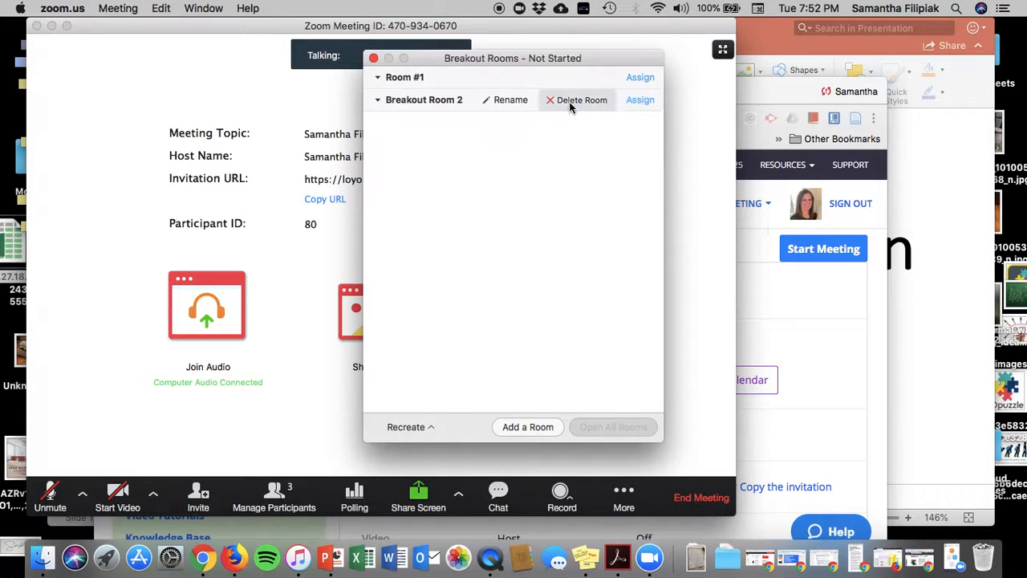
- Assign both participants to Room #1 and move the first one listed to Breakout Room 2
{"action": "left_click", "coordinate": [639, 78]}
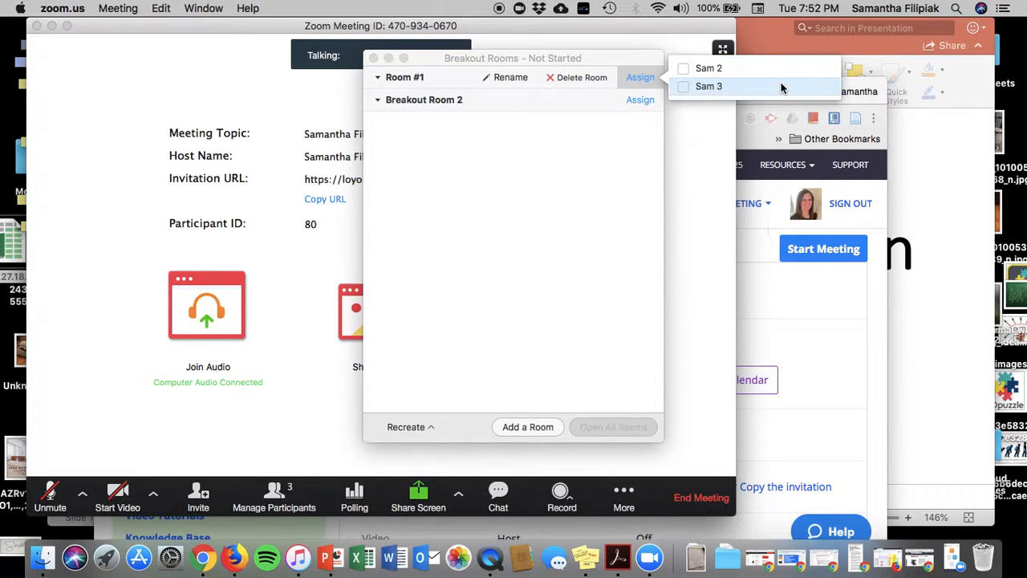
{"action": "left_click", "coordinate": [683, 69]}
{"action": "left_click", "coordinate": [683, 86]}
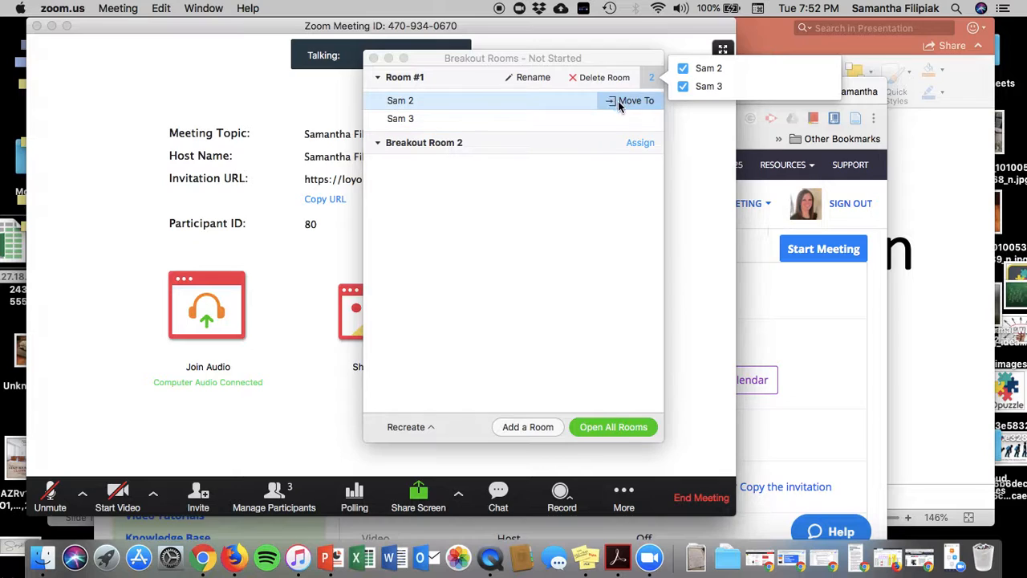
{"action": "left_click", "coordinate": [565, 215]}
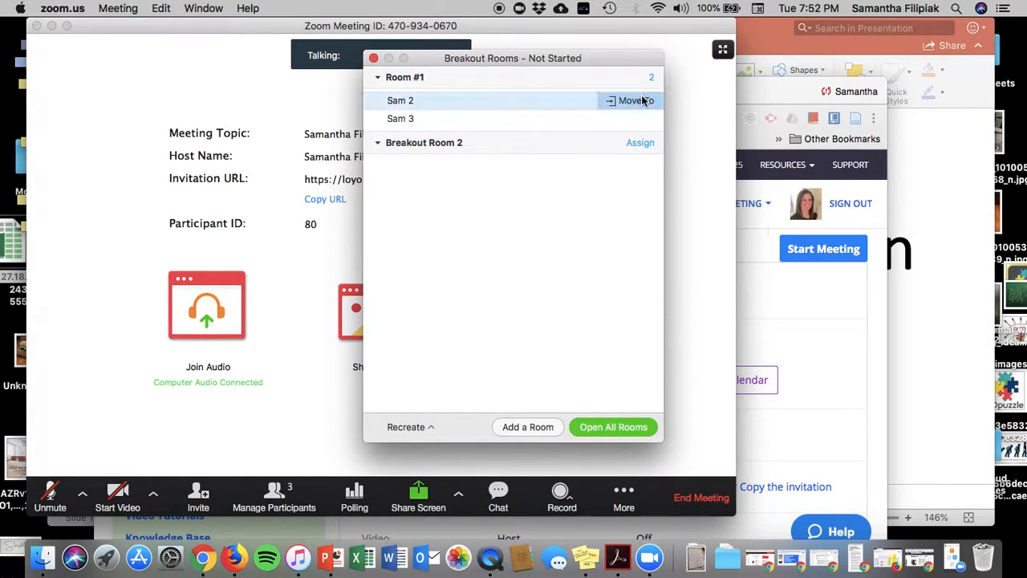
{"action": "left_click", "coordinate": [640, 100]}
{"action": "left_click", "coordinate": [714, 104]}
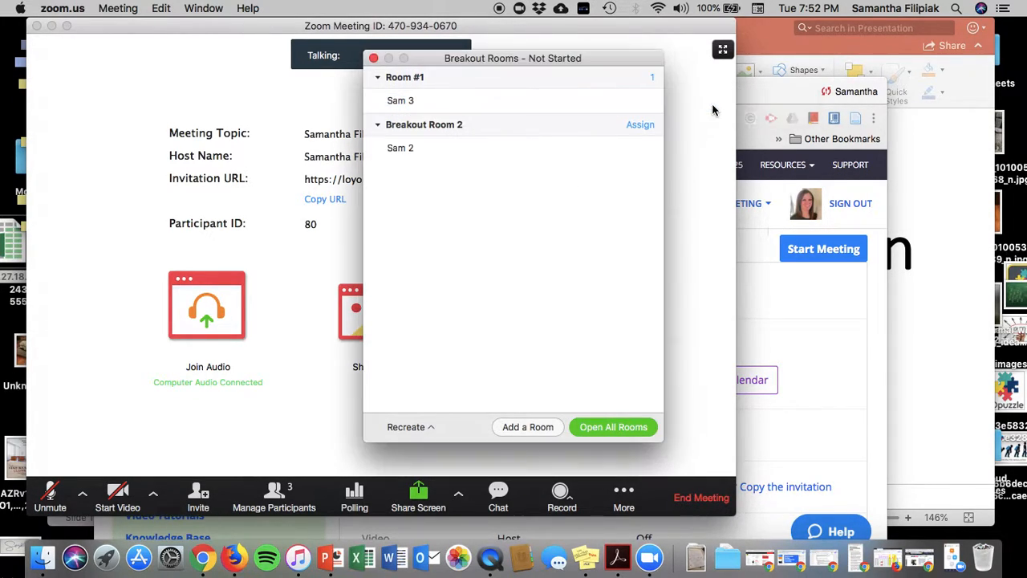
- Open all breakout rooms and wait for both participants to join
{"action": "left_click", "coordinate": [607, 432]}
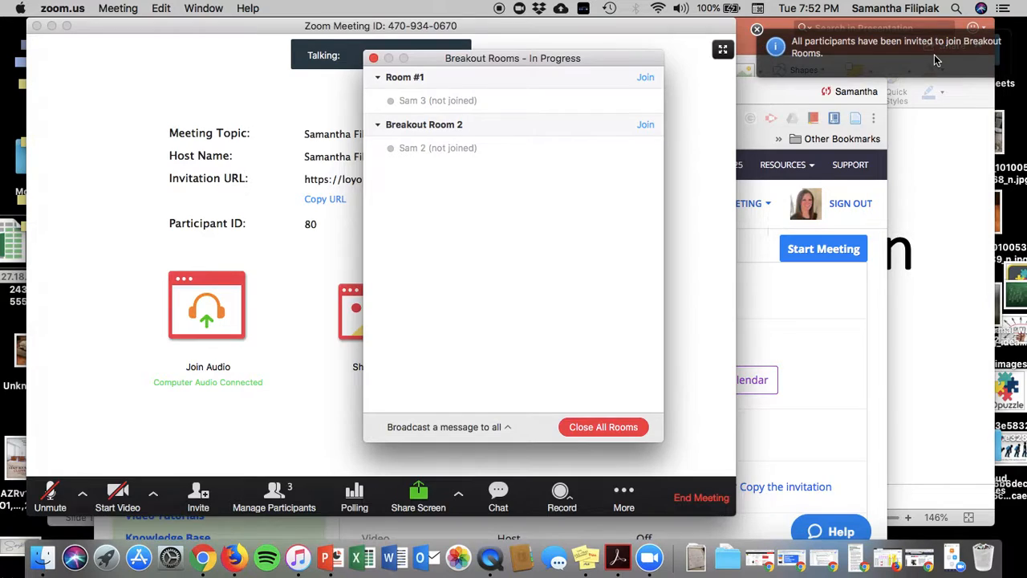
{"action": "left_click", "coordinate": [862, 64]}
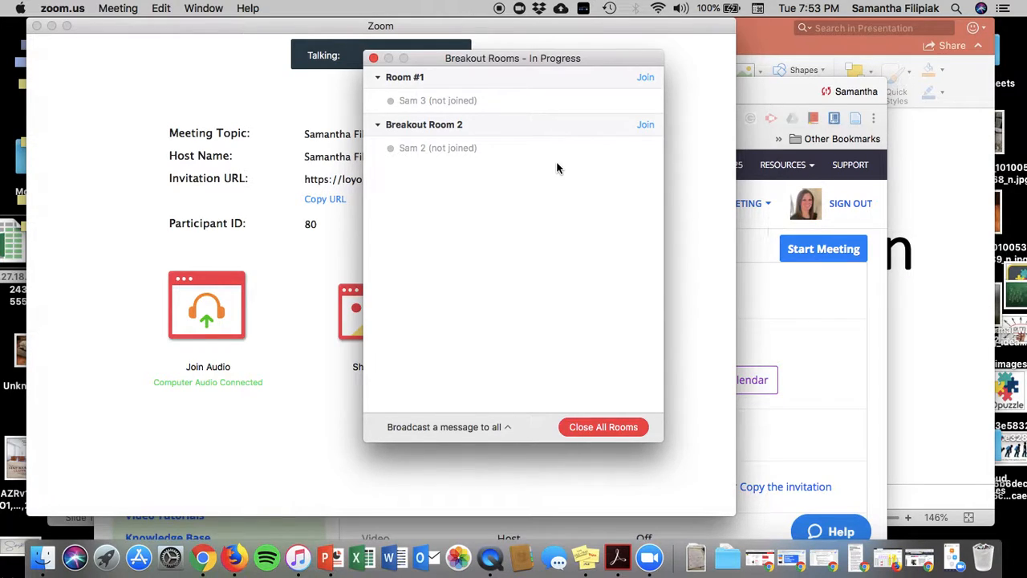
{"action": "mouse_move", "coordinate": [430, 158]}
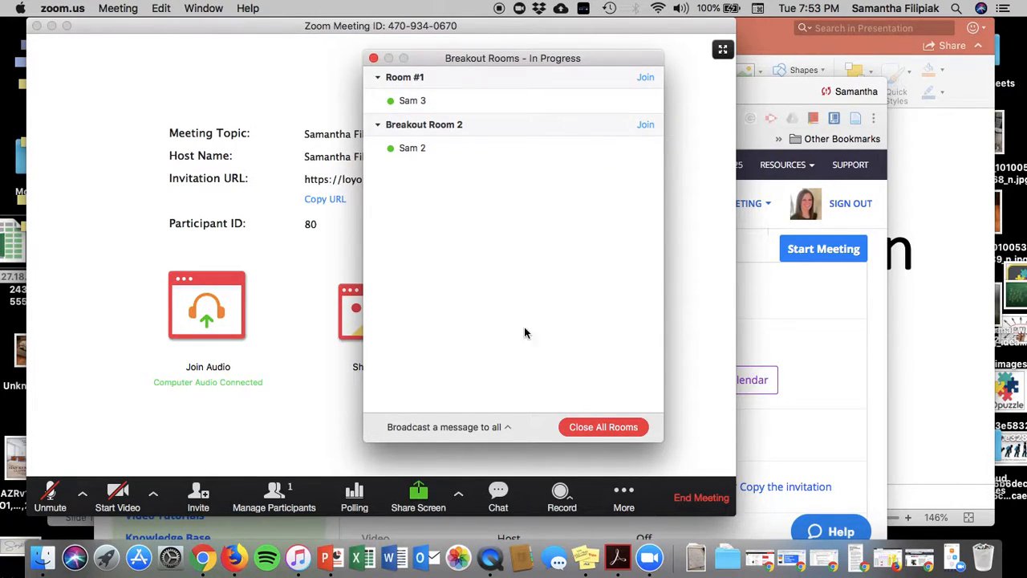
- View the message box for broadcasting to all breakout rooms and close it without sending anything
{"action": "left_click", "coordinate": [461, 427]}
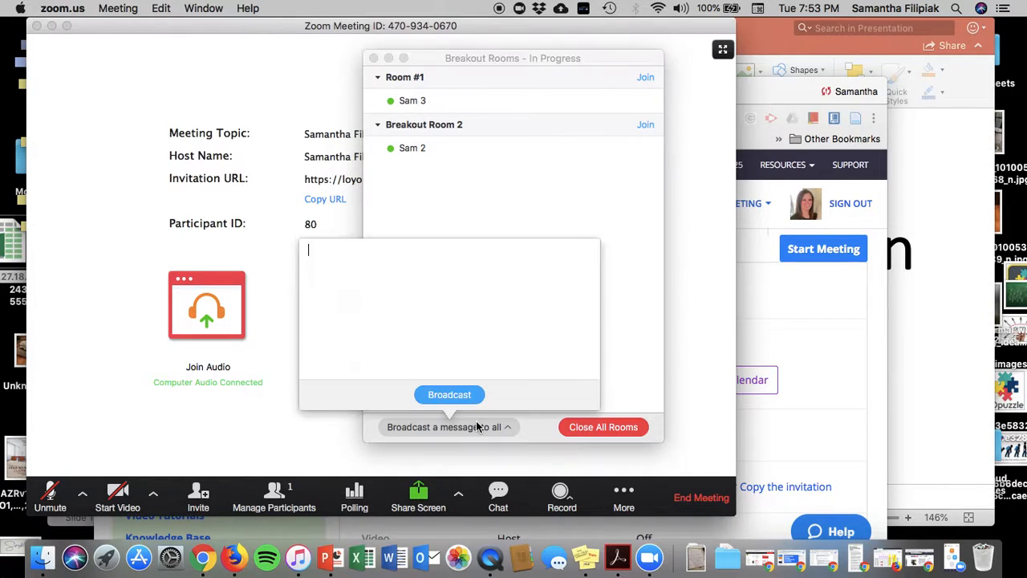
{"action": "mouse_move", "coordinate": [463, 110]}
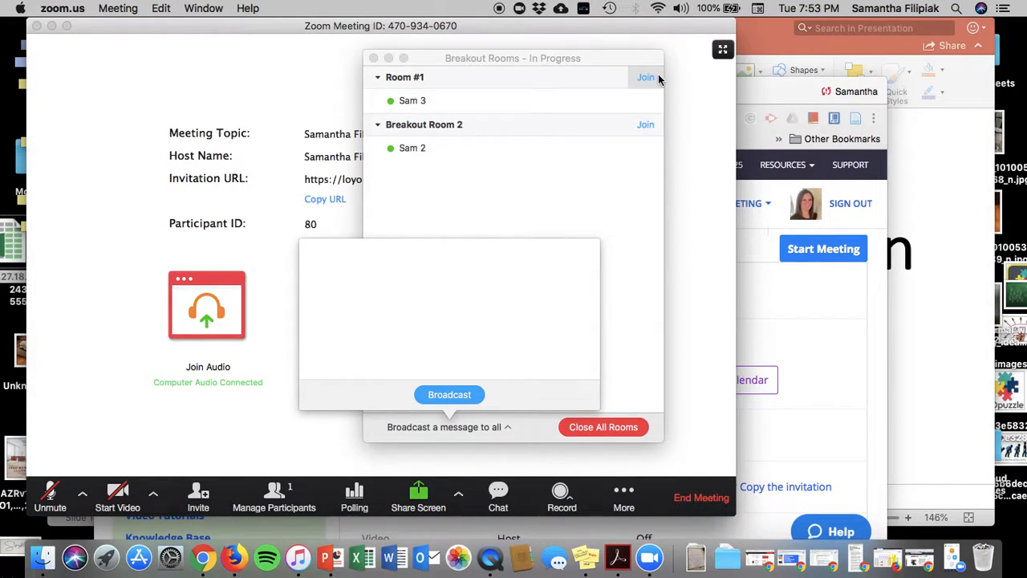
{"action": "left_click", "coordinate": [589, 69]}
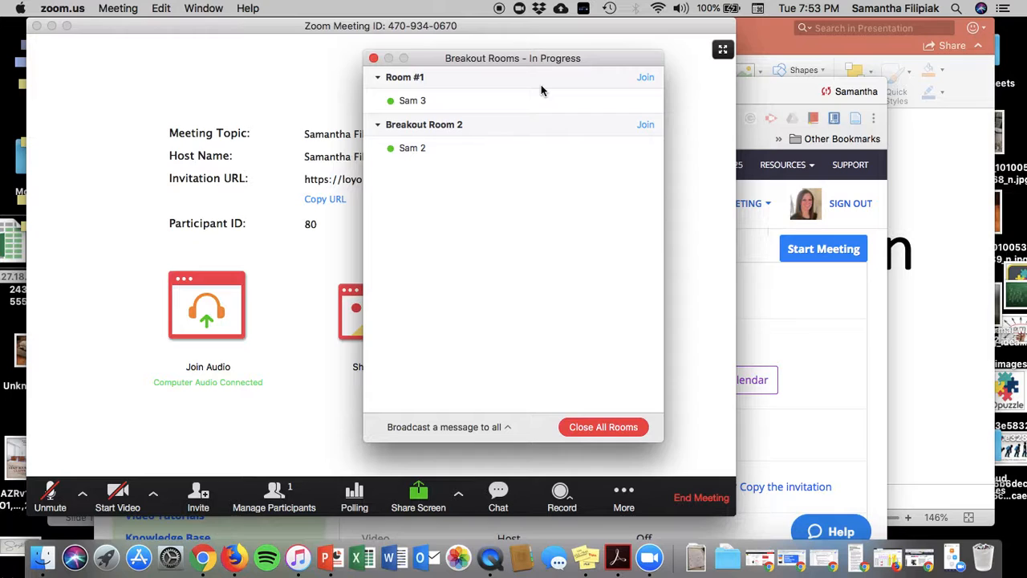
- Join the Room #1 breakout session as the host
{"action": "left_click", "coordinate": [646, 79]}
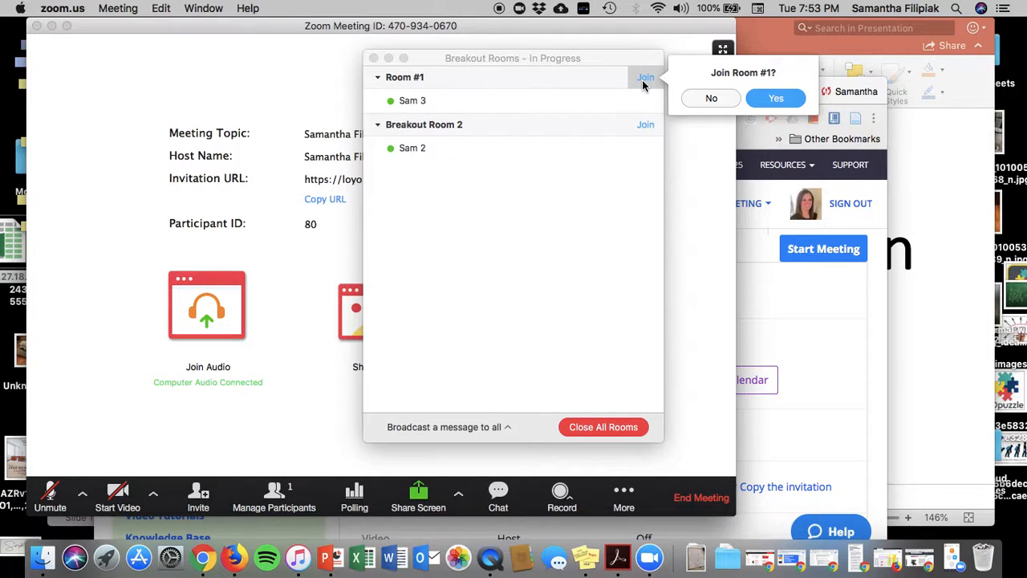
{"action": "left_click", "coordinate": [778, 98]}
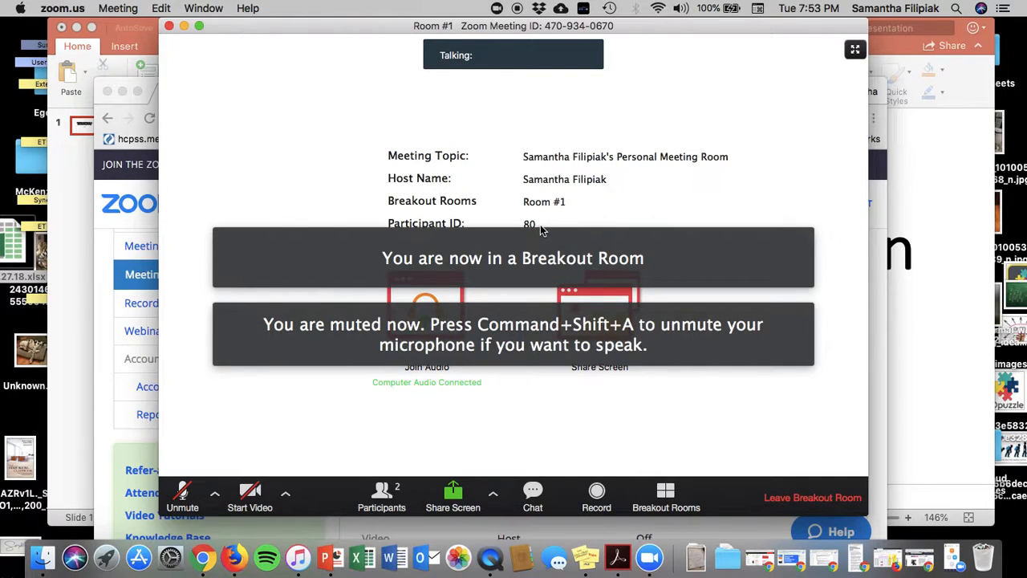
- Leave Room #1 to return to the main session and reopen the breakout rooms overview
{"action": "left_click", "coordinate": [831, 499]}
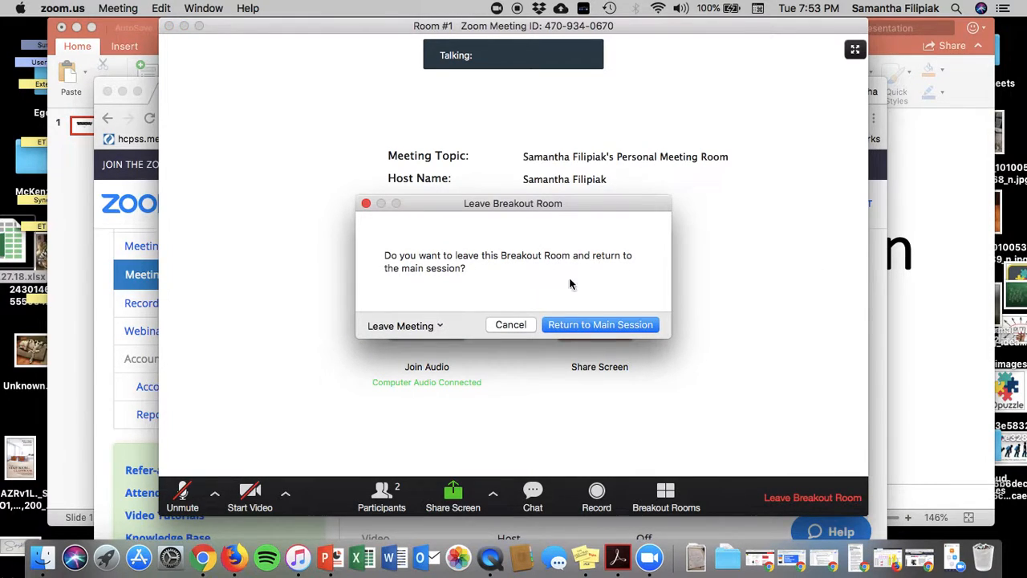
{"action": "left_click", "coordinate": [427, 326]}
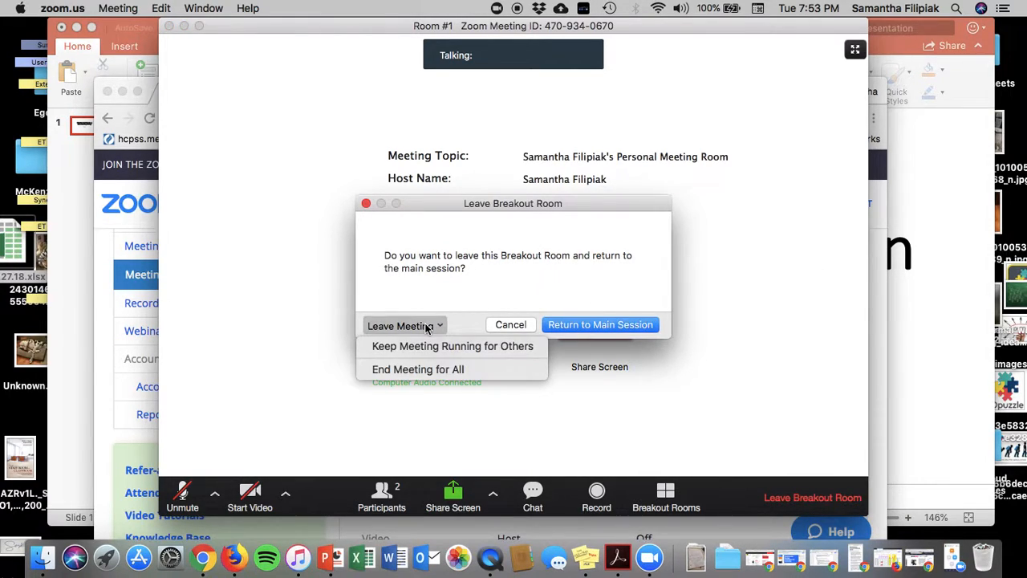
{"action": "left_click", "coordinate": [490, 288]}
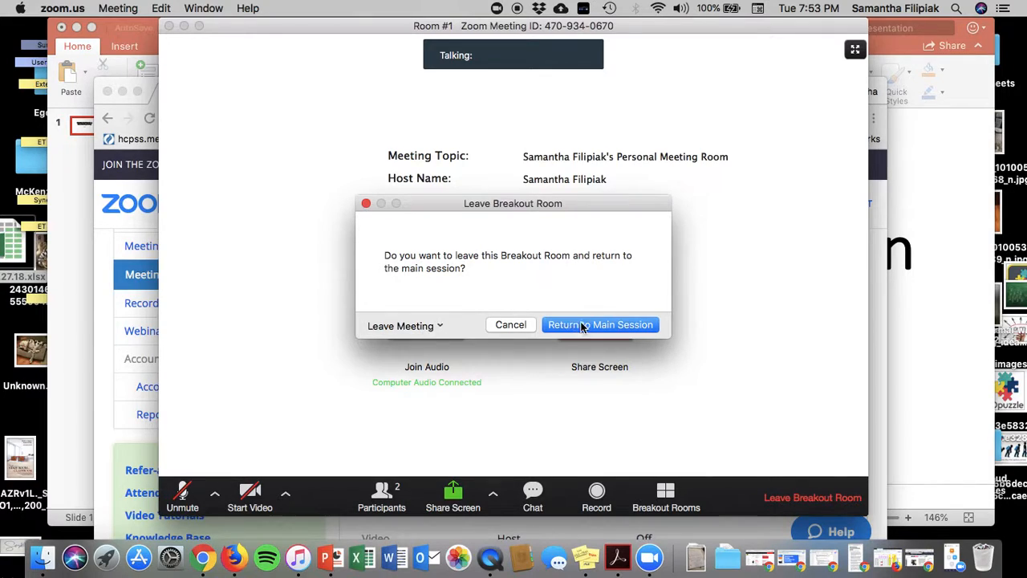
{"action": "left_click", "coordinate": [438, 327]}
{"action": "left_click", "coordinate": [439, 327]}
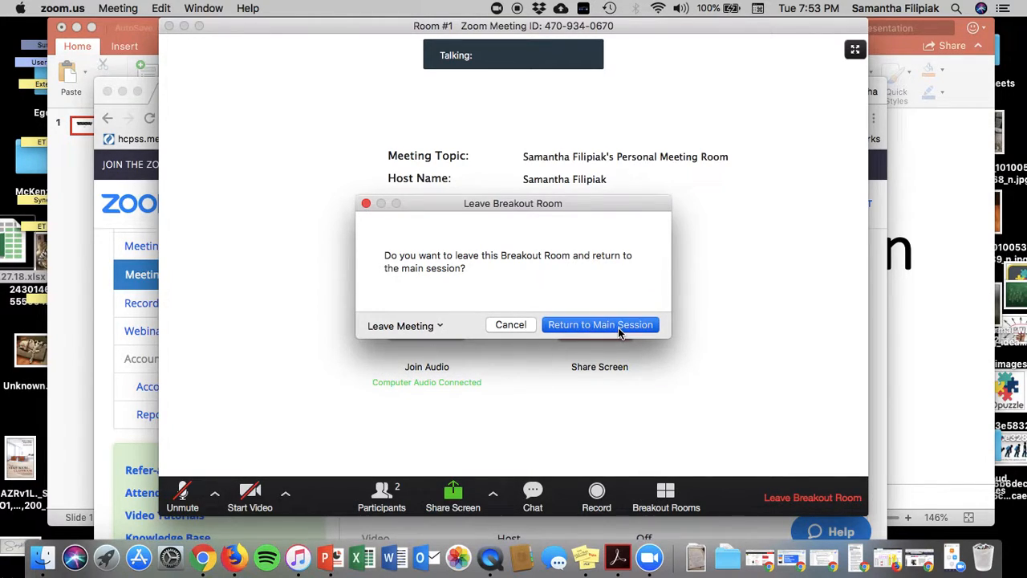
{"action": "left_click", "coordinate": [619, 333]}
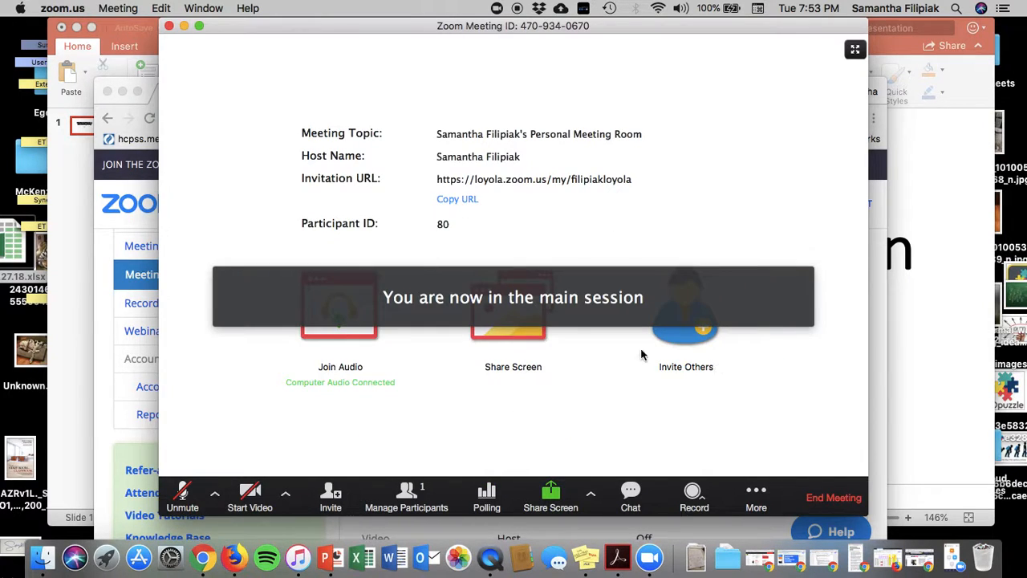
{"action": "left_click", "coordinate": [756, 499]}
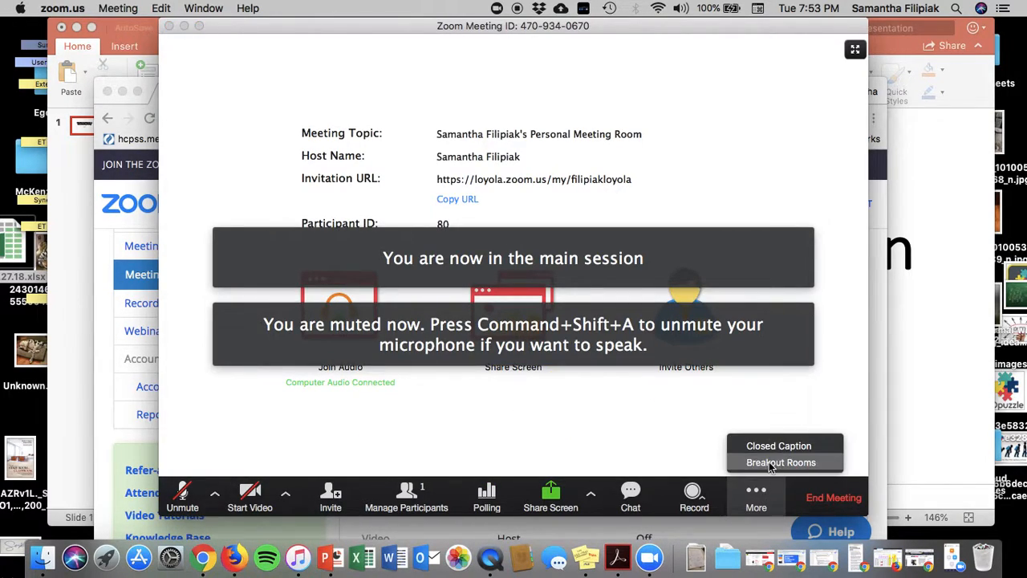
{"action": "left_click", "coordinate": [770, 464]}
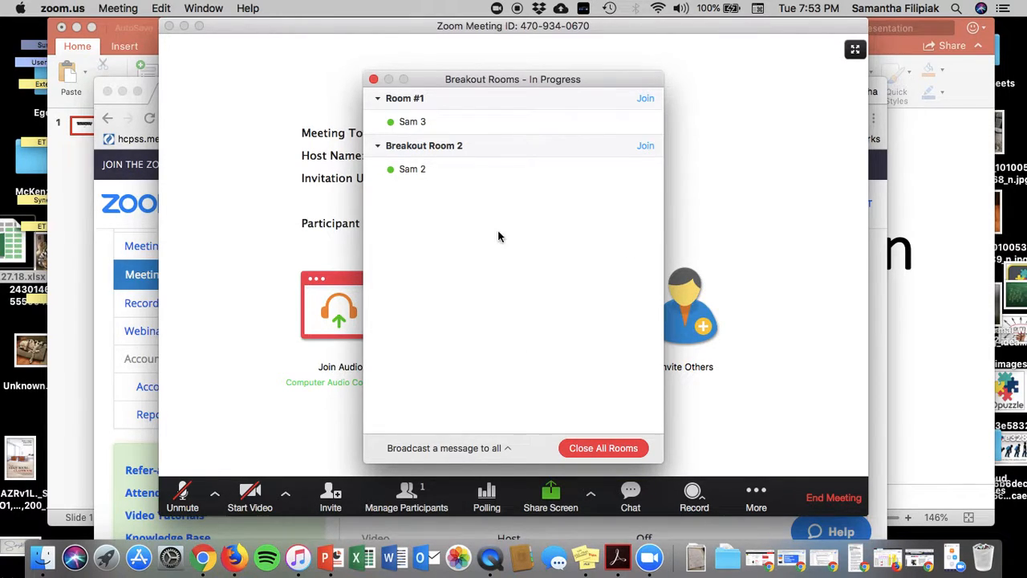
- Look at the all-rooms broadcast message box, close all breakout rooms and dismiss the breakout rooms overview
{"action": "left_click", "coordinate": [469, 451]}
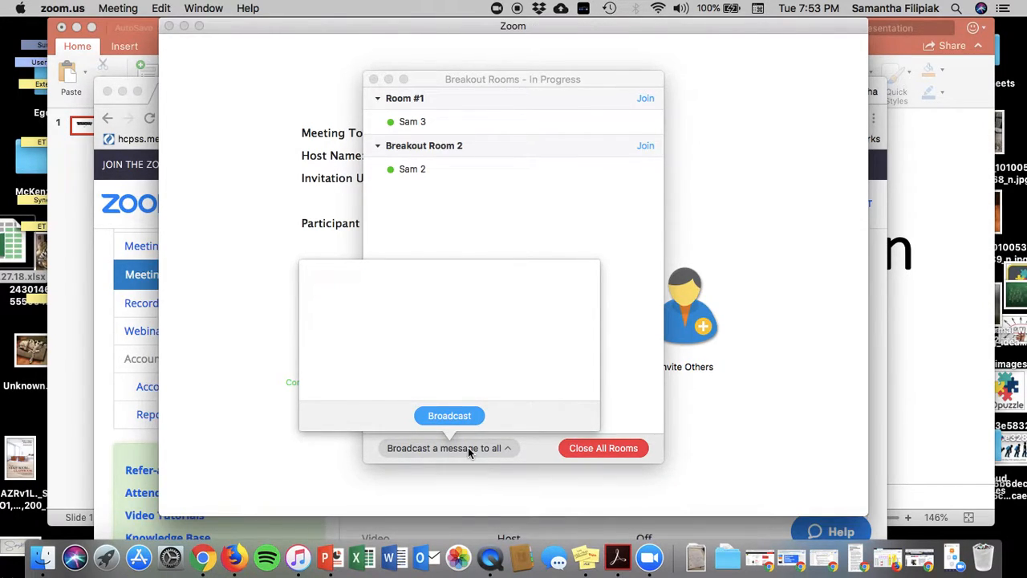
{"action": "left_click", "coordinate": [598, 451]}
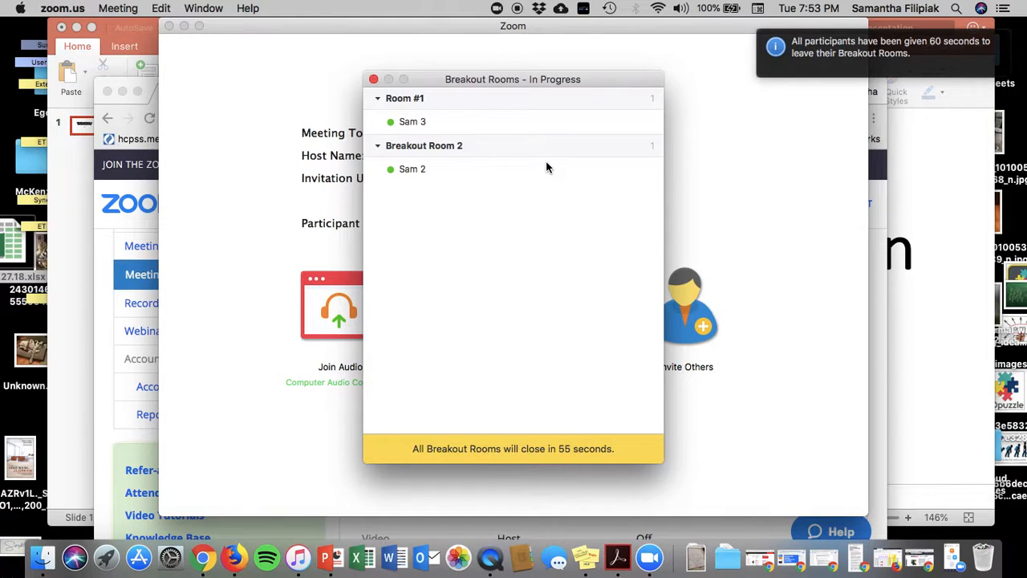
{"action": "left_click", "coordinate": [374, 79]}
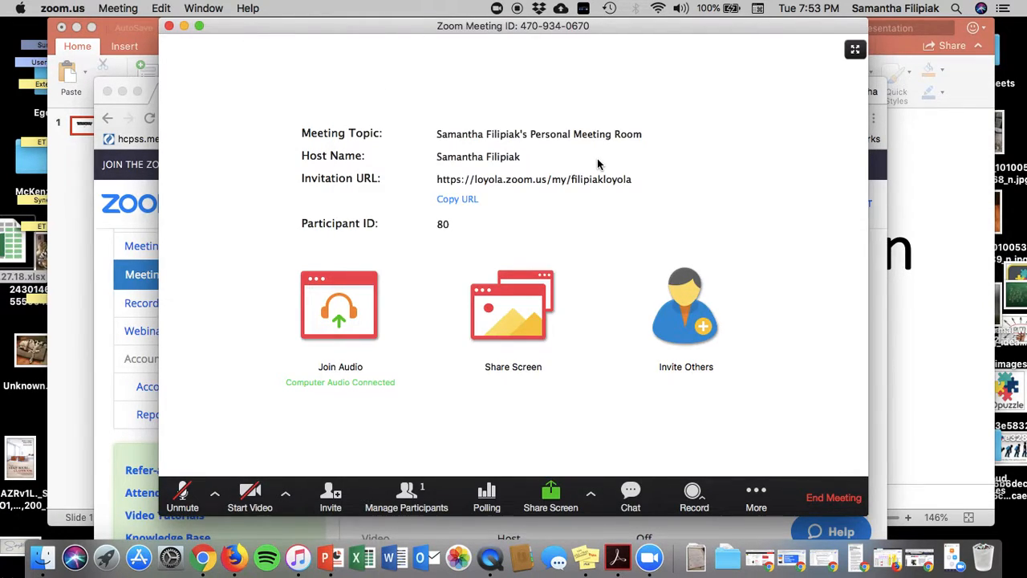
- Show the meeting's participants list and wait for both participants to return from their breakout rooms
{"action": "left_click", "coordinate": [421, 488]}
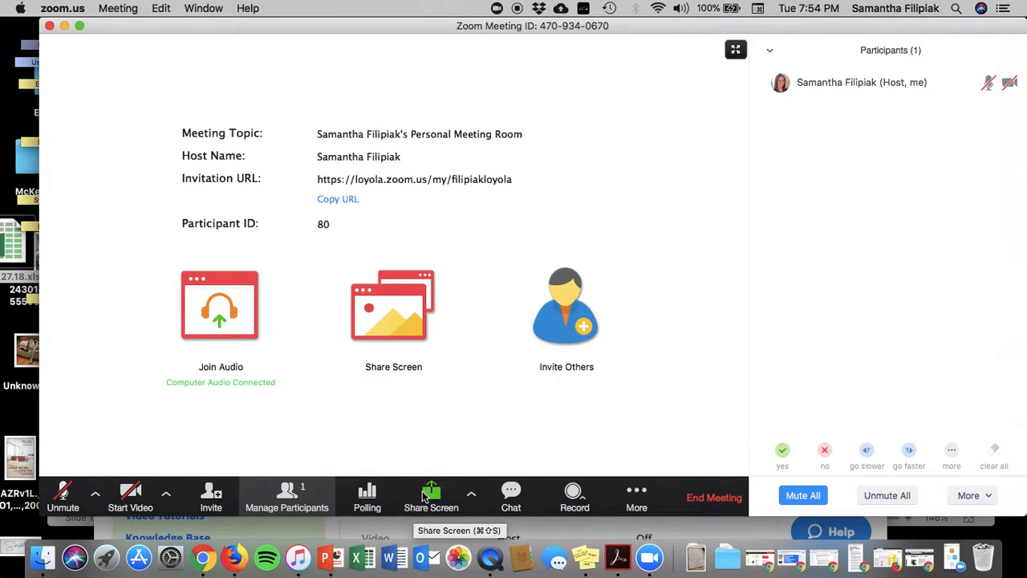
{"action": "left_click", "coordinate": [283, 496]}
{"action": "left_click", "coordinate": [394, 481]}
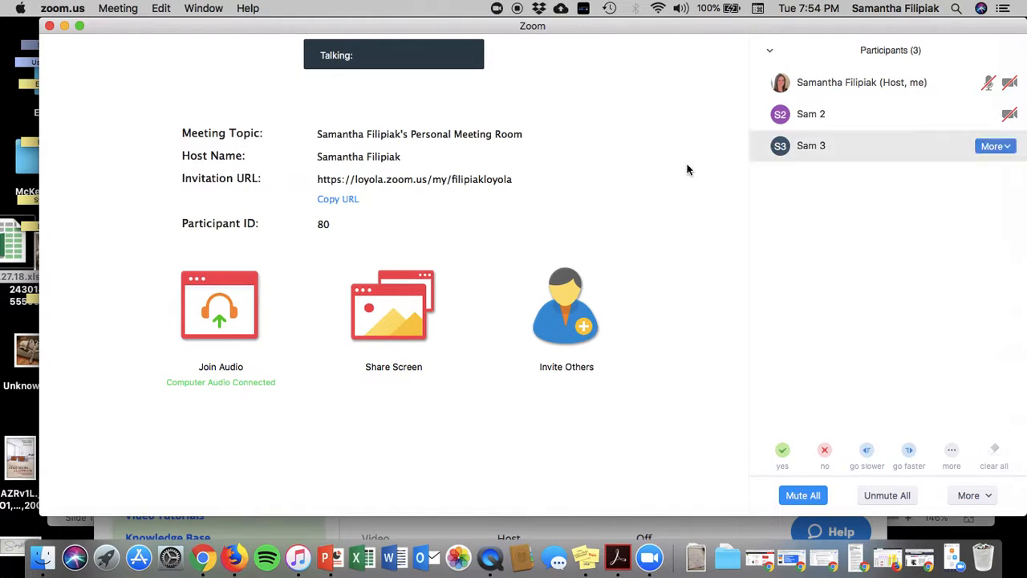
- View the closed caption options for assigning a typist or a third-party service, close them and hide the participants list
{"action": "left_click", "coordinate": [630, 504]}
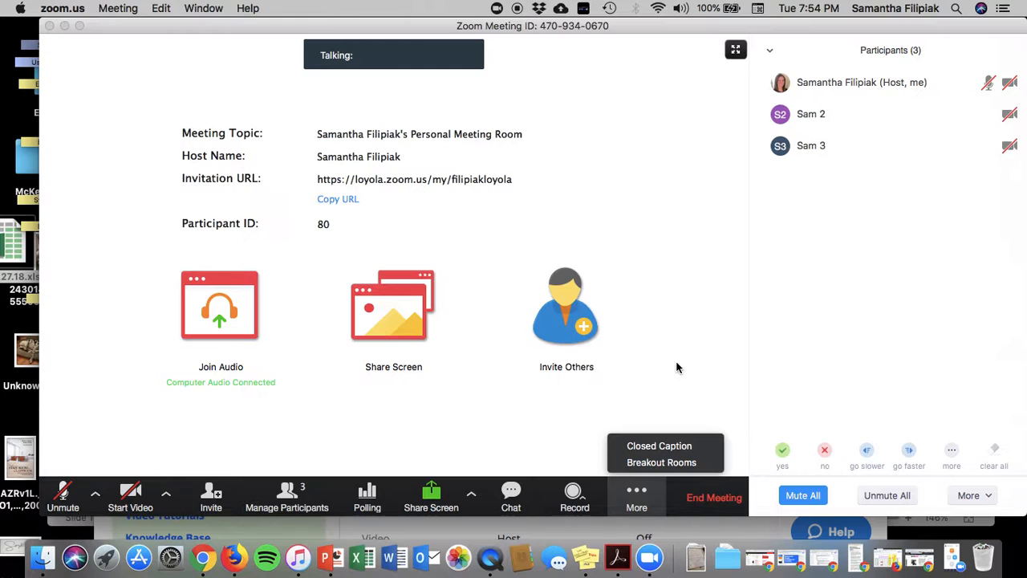
{"action": "left_click", "coordinate": [661, 445]}
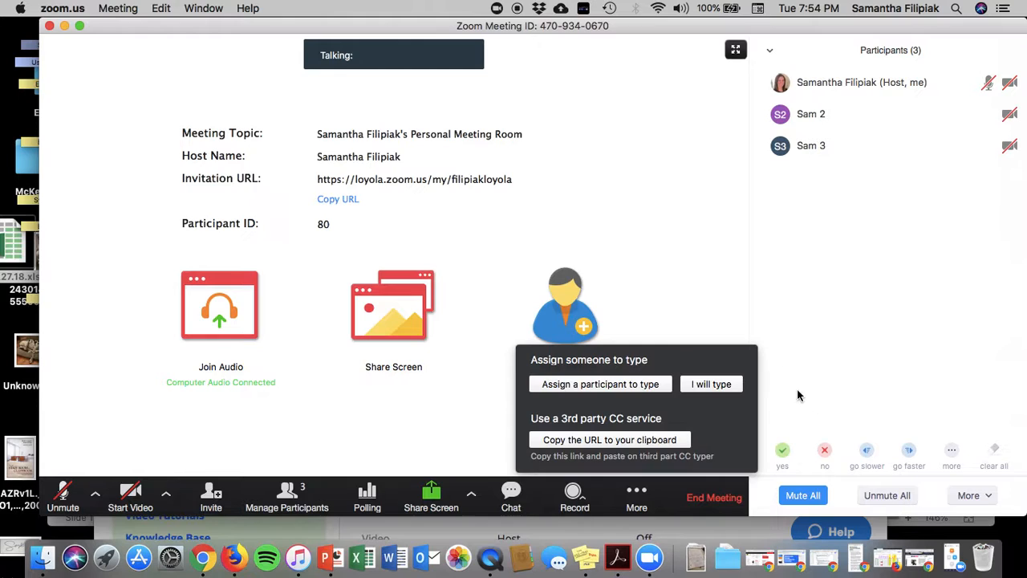
{"action": "left_click", "coordinate": [645, 497]}
{"action": "left_click", "coordinate": [435, 421]}
{"action": "left_click", "coordinate": [630, 495]}
{"action": "left_click", "coordinate": [659, 450]}
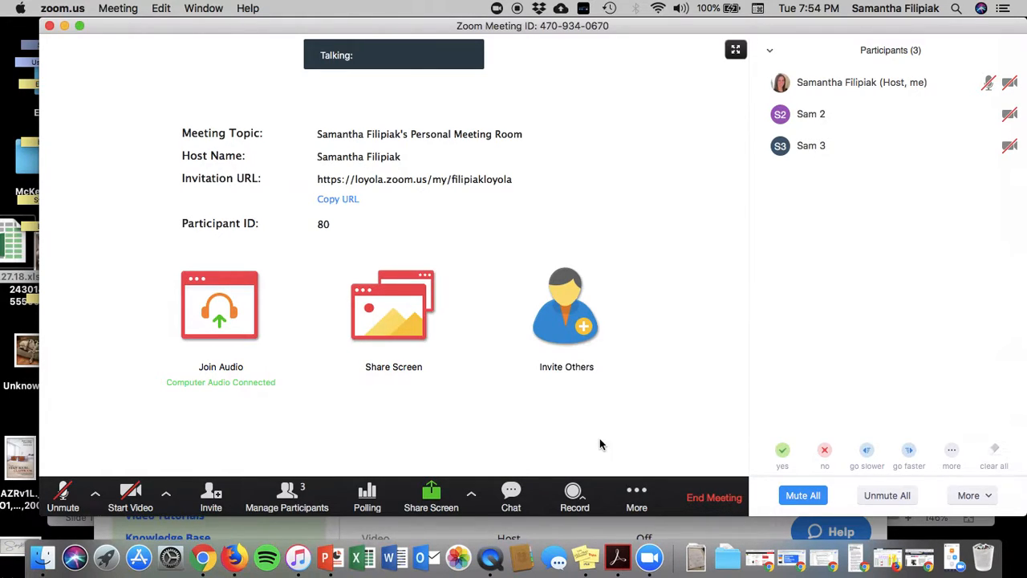
{"action": "left_click", "coordinate": [285, 504]}
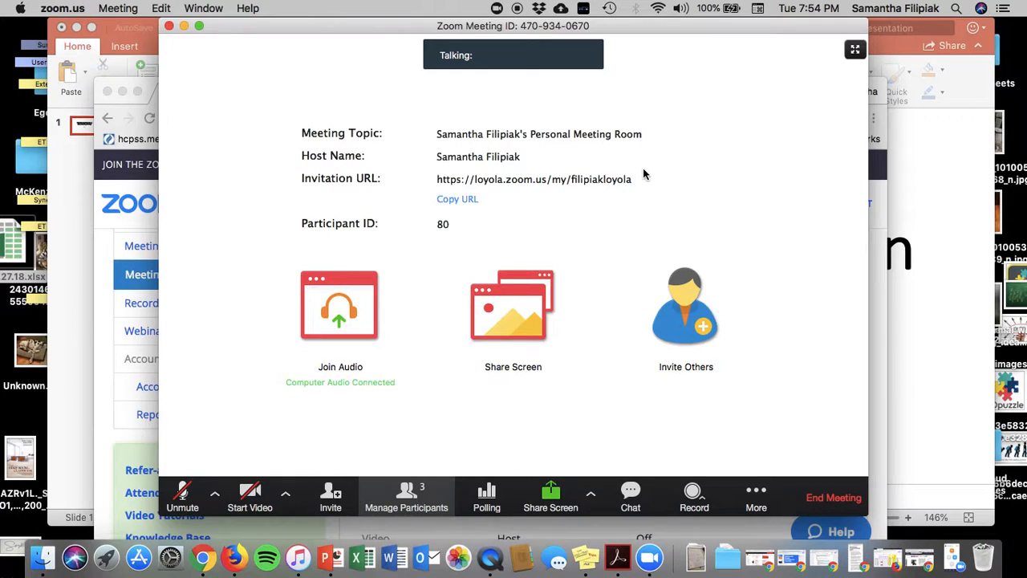
- View the sources available for screen sharing and the video options, closing both without starting anything
{"action": "left_click", "coordinate": [520, 332]}
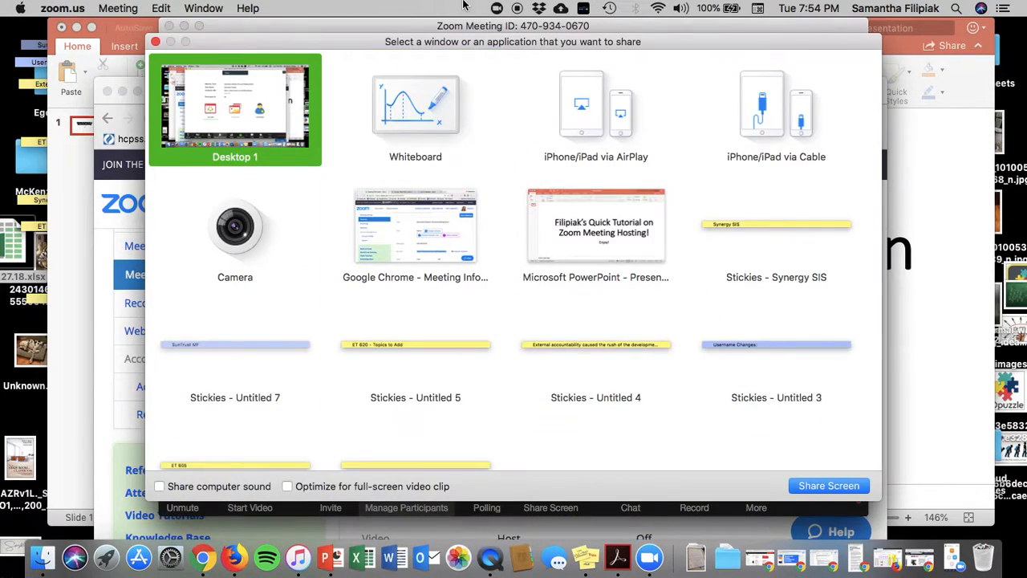
{"action": "left_click", "coordinate": [155, 42]}
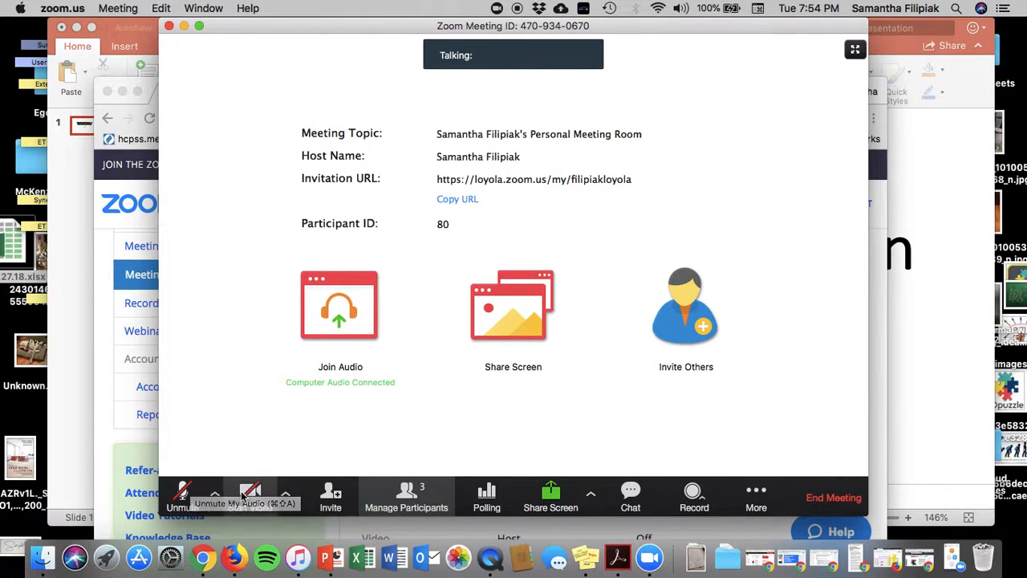
{"action": "left_click", "coordinate": [283, 495]}
{"action": "left_click", "coordinate": [284, 496]}
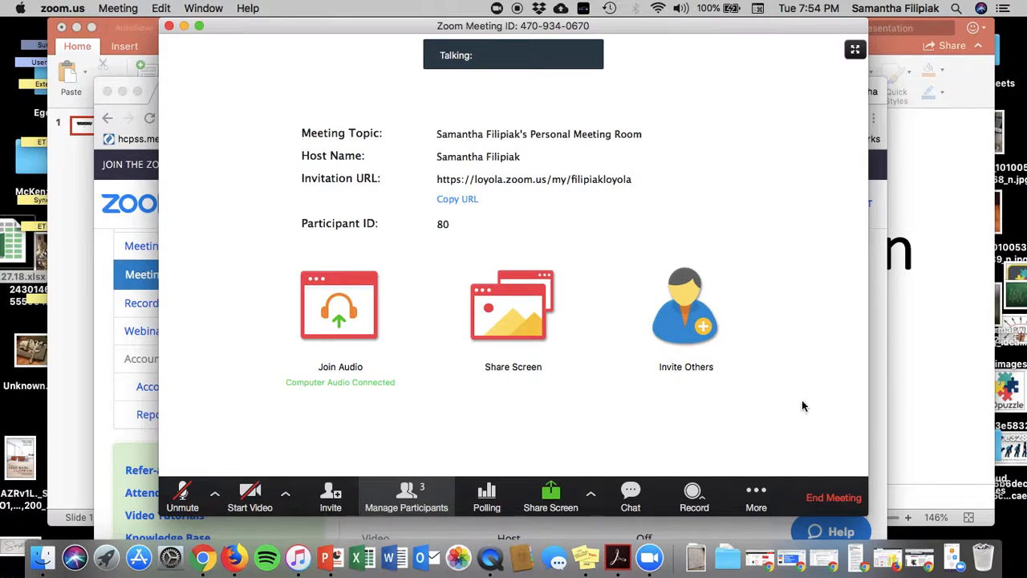
- Switch to the PowerPoint presentation showing the Zoom Meeting Hosting tutorial's title slide
{"action": "left_click", "coordinate": [931, 267]}
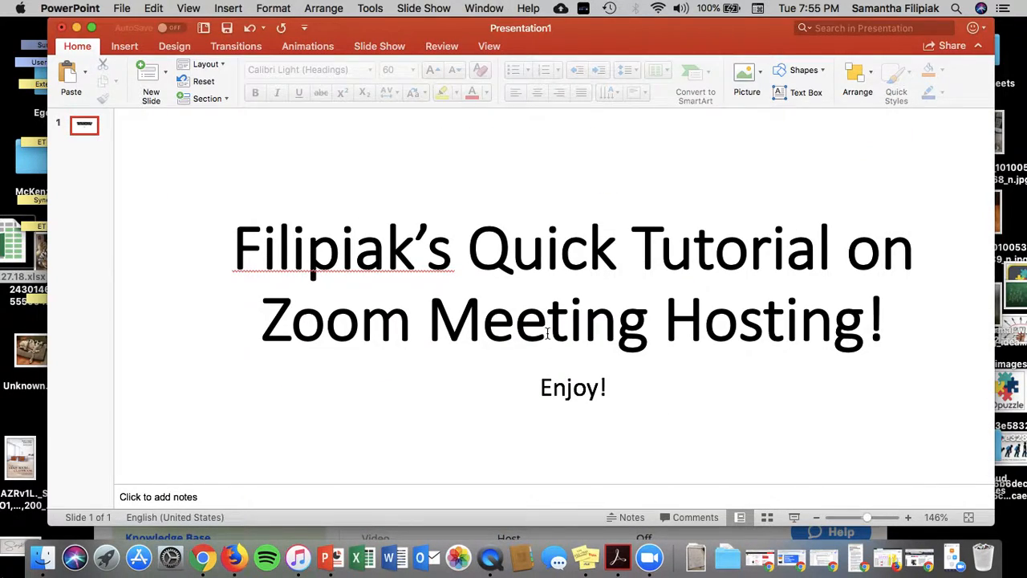